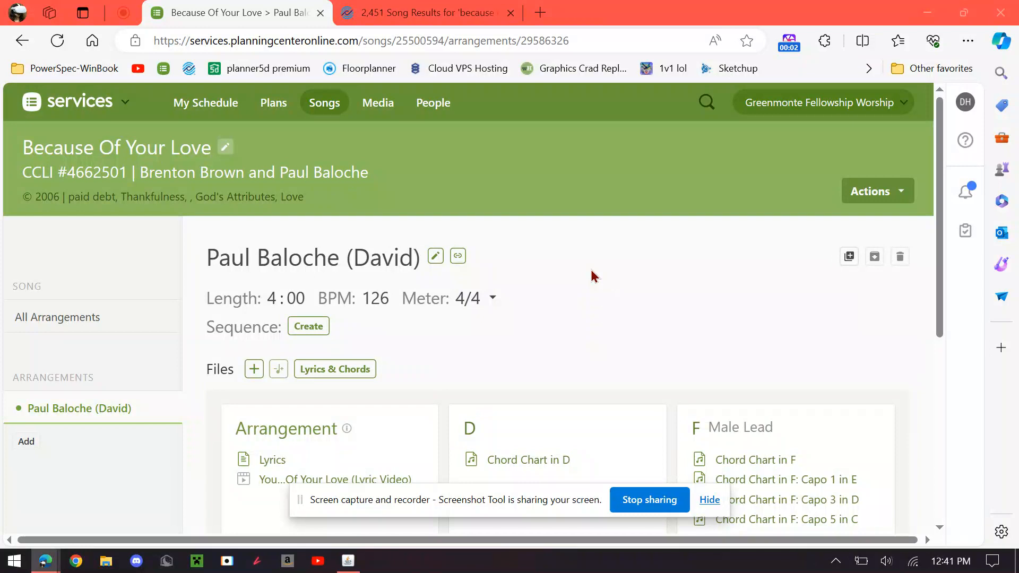
# Review the existing arrangement's Chord Chart in F from the intro through the page-two choruses, and close it
pyautogui.scroll(-2, 615, 305)
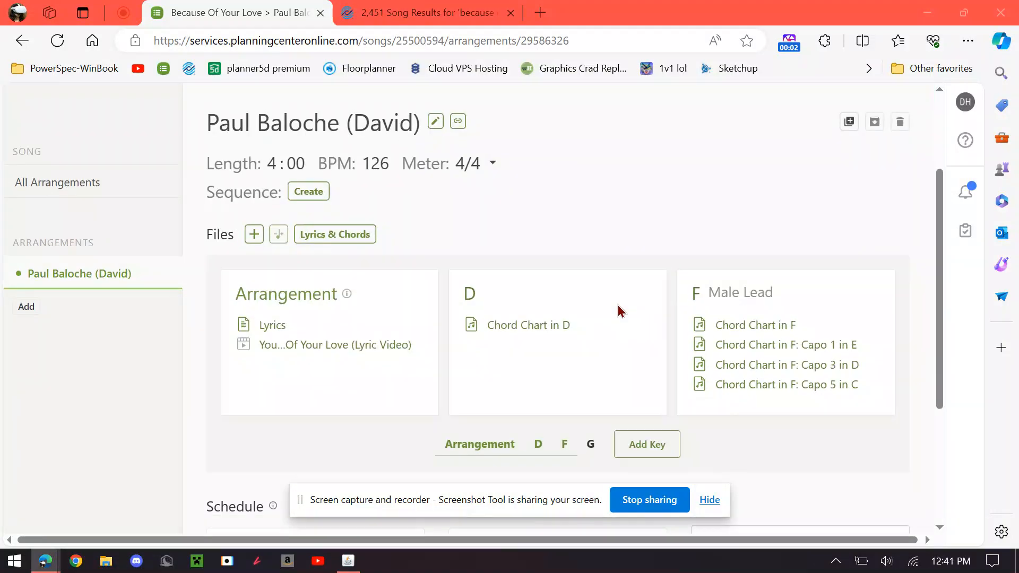
pyautogui.click(746, 327)
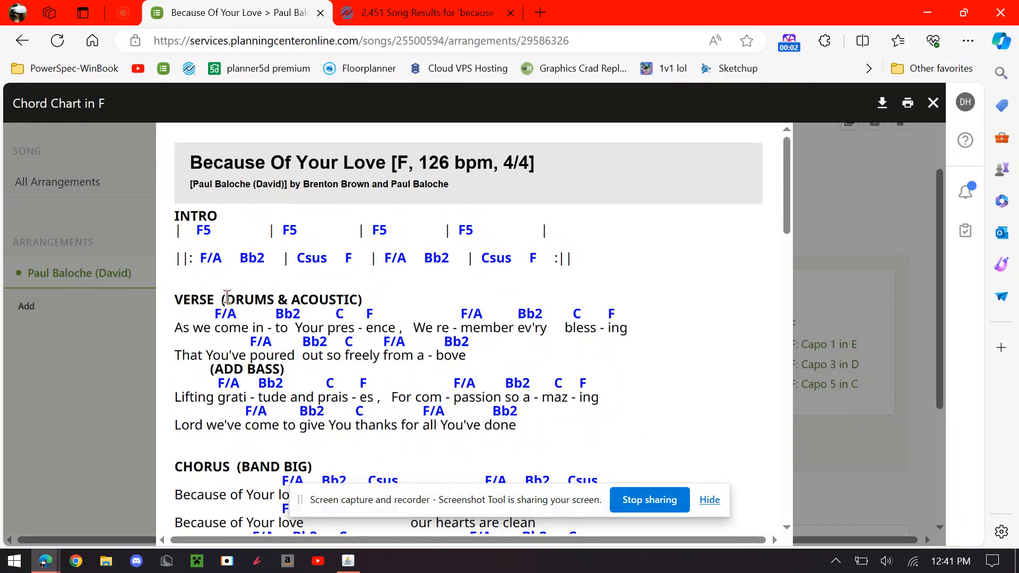
pyautogui.scroll(-1, 435, 325)
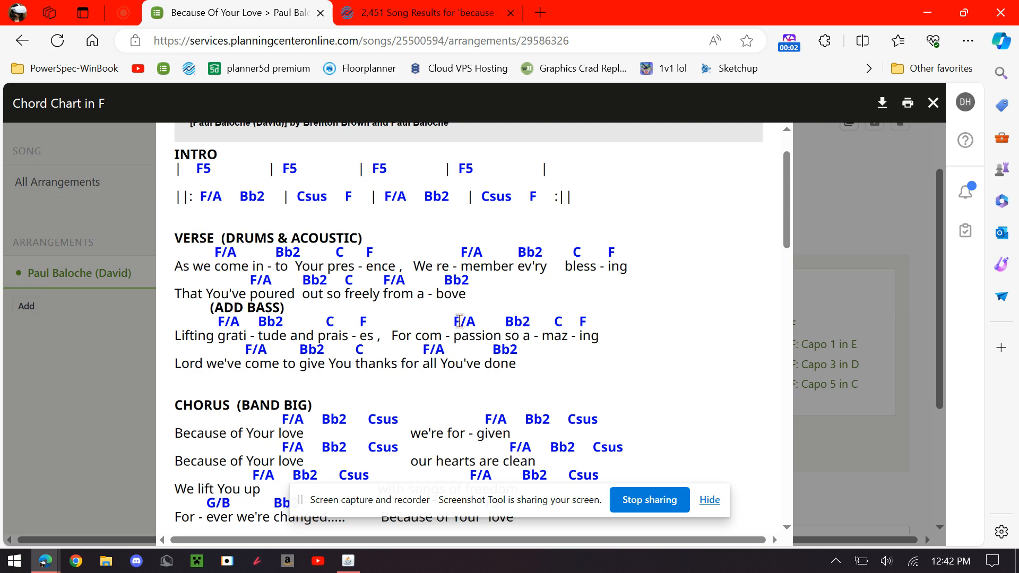
pyautogui.scroll(-6, 389, 358)
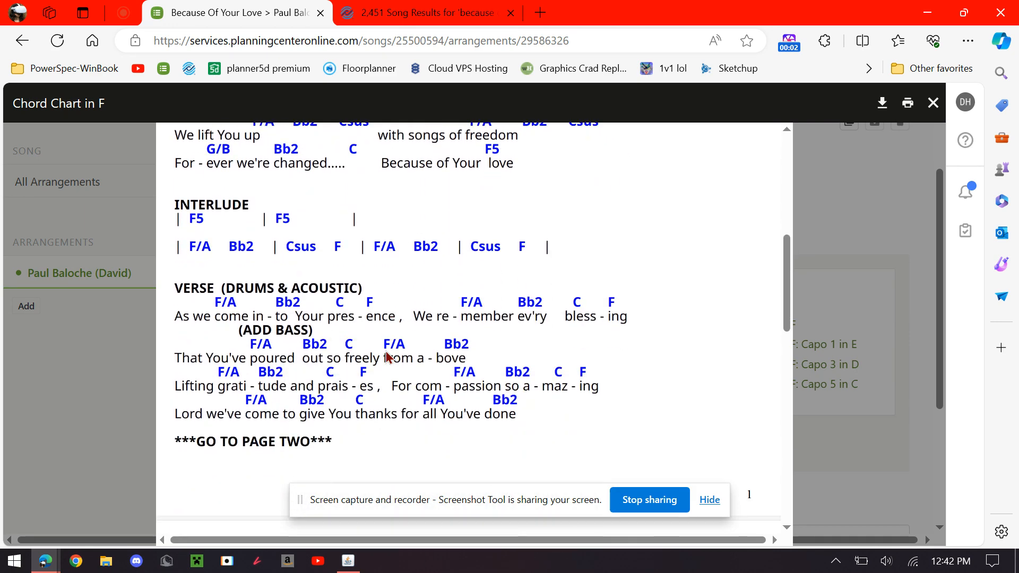
pyautogui.scroll(-2, 389, 357)
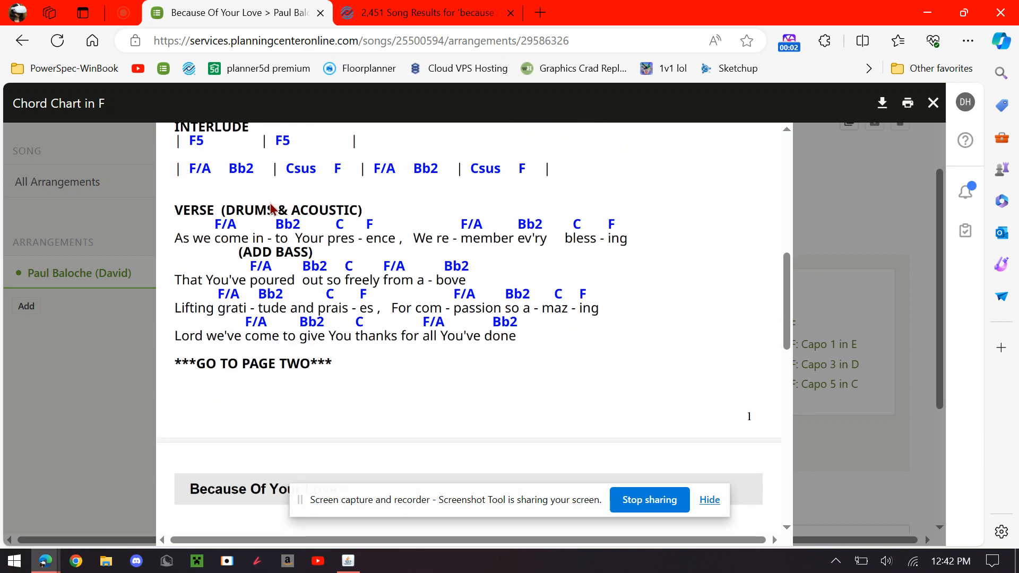
pyautogui.scroll(-4, 363, 302)
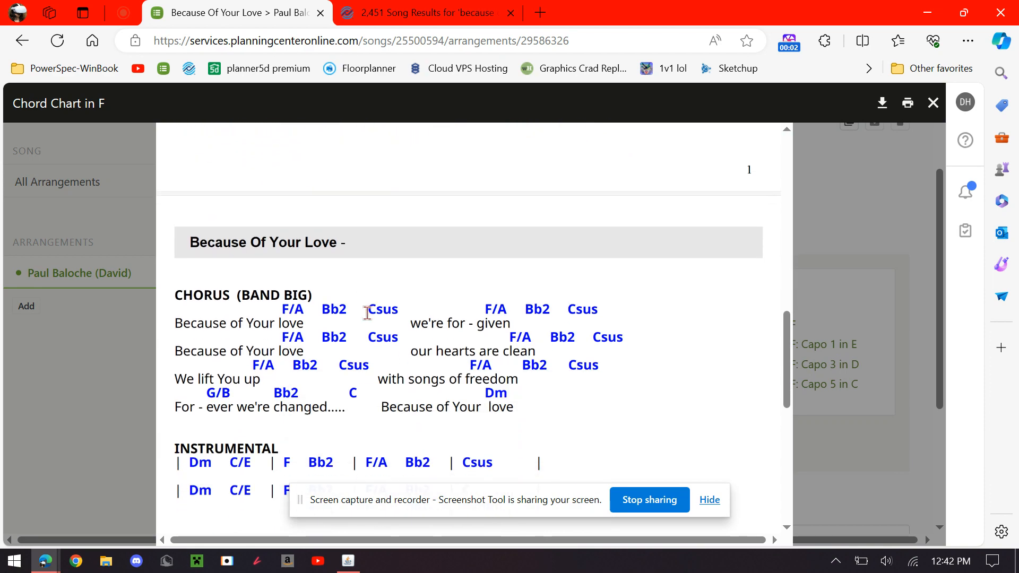
pyautogui.scroll(-2, 388, 348)
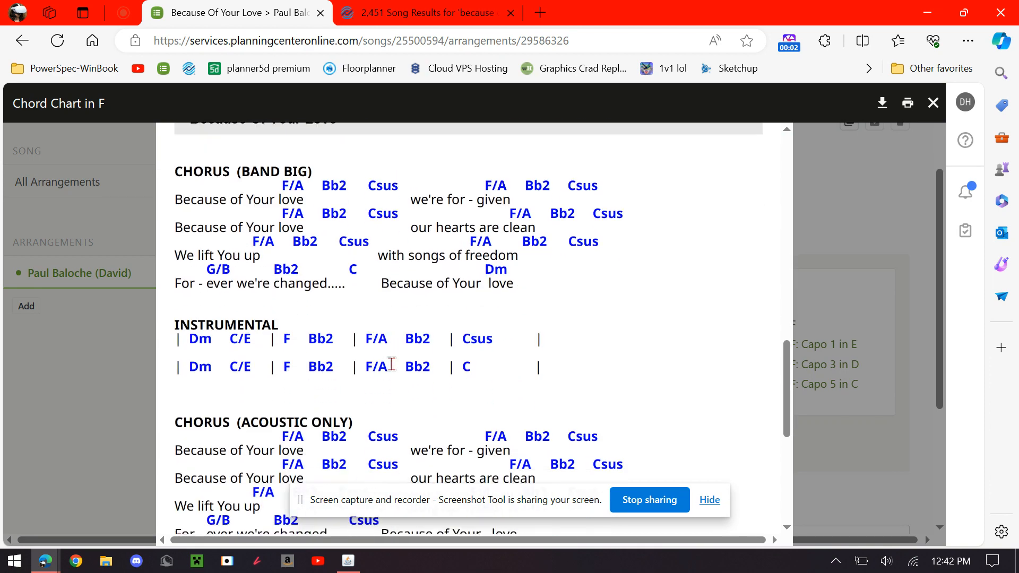
pyautogui.scroll(-2, 527, 335)
pyautogui.scroll(12, 530, 334)
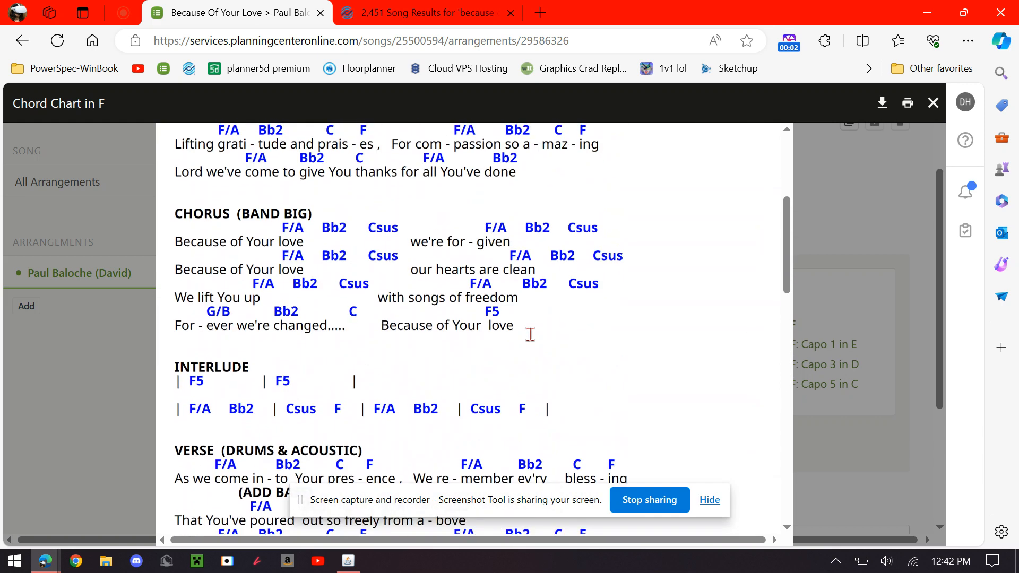
pyautogui.scroll(4, 530, 334)
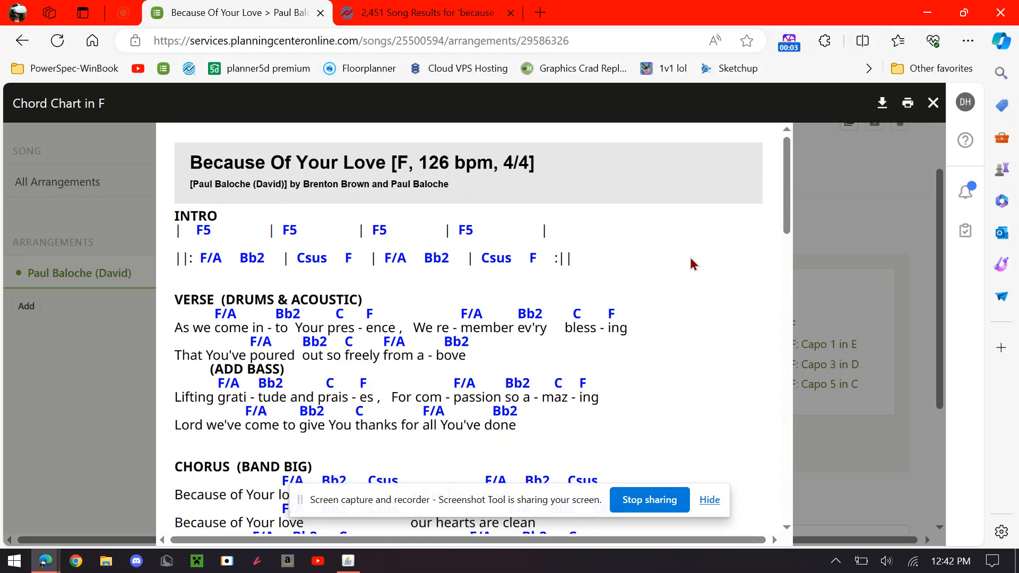
pyautogui.click(934, 104)
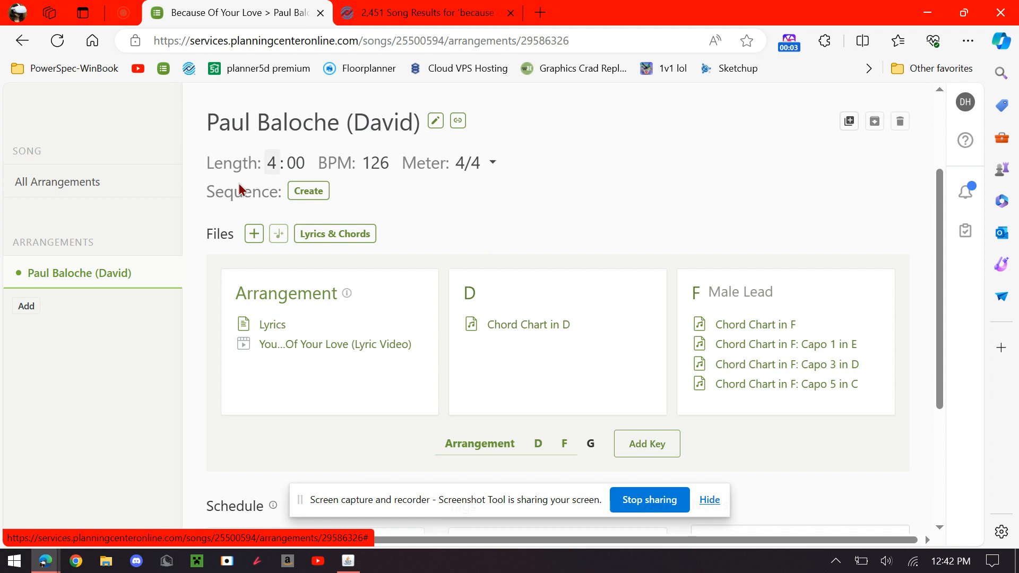
# Start a new arrangement of the song, named Paul Baloche followed by the singer's first name in parentheses
pyautogui.click(27, 308)
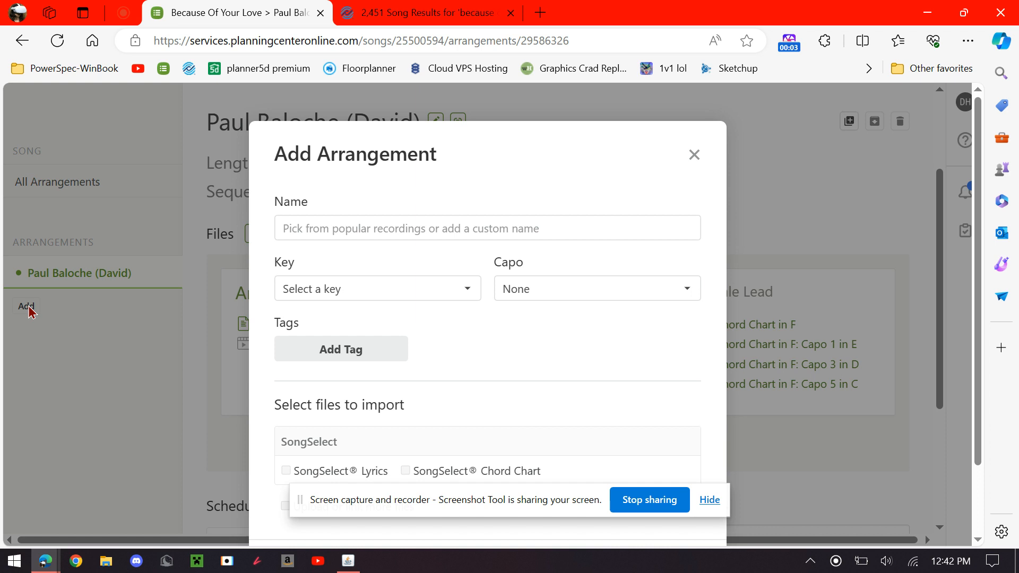
pyautogui.click(309, 228)
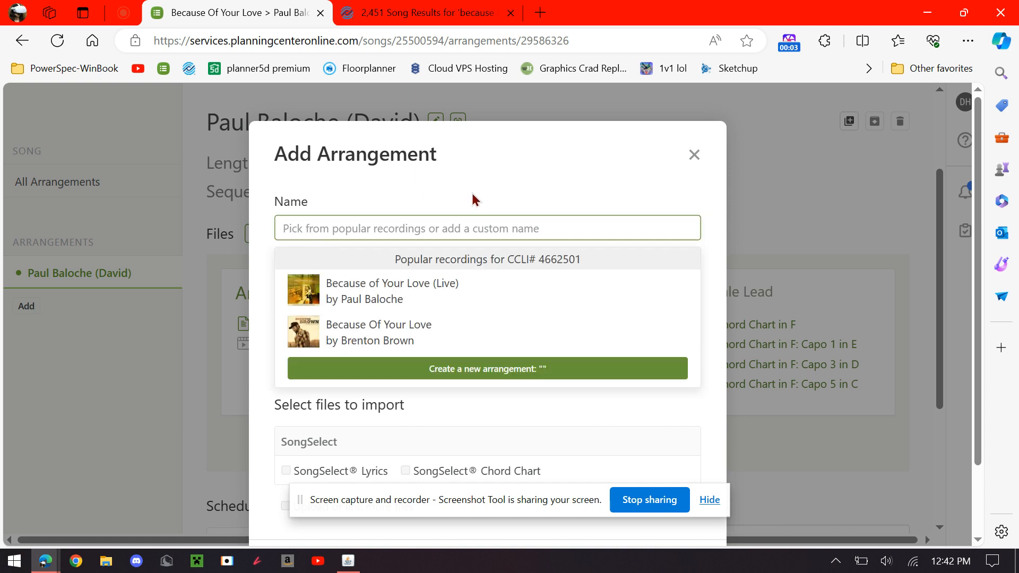
pyautogui.write('Paul ')
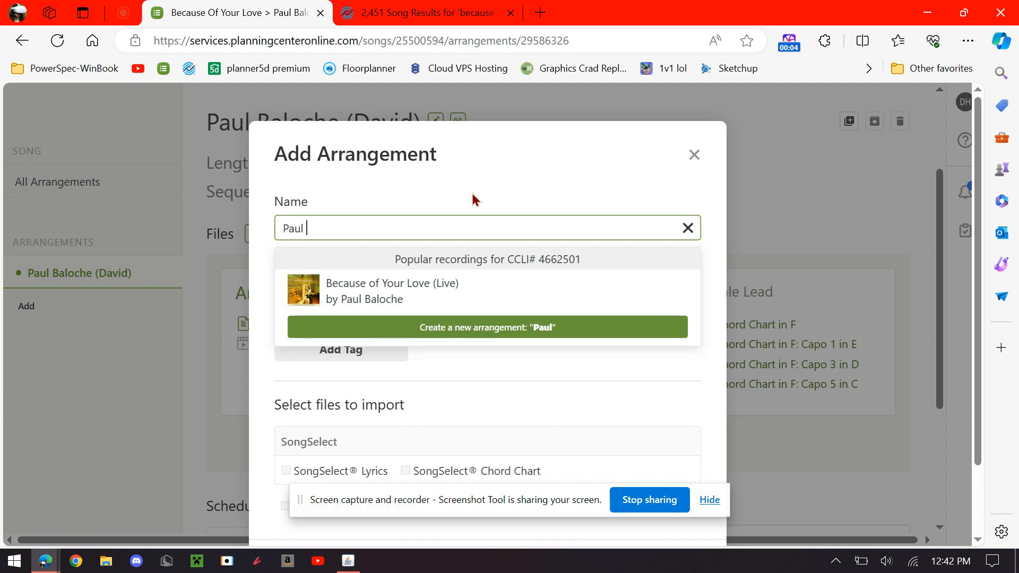
pyautogui.write('Baloche')
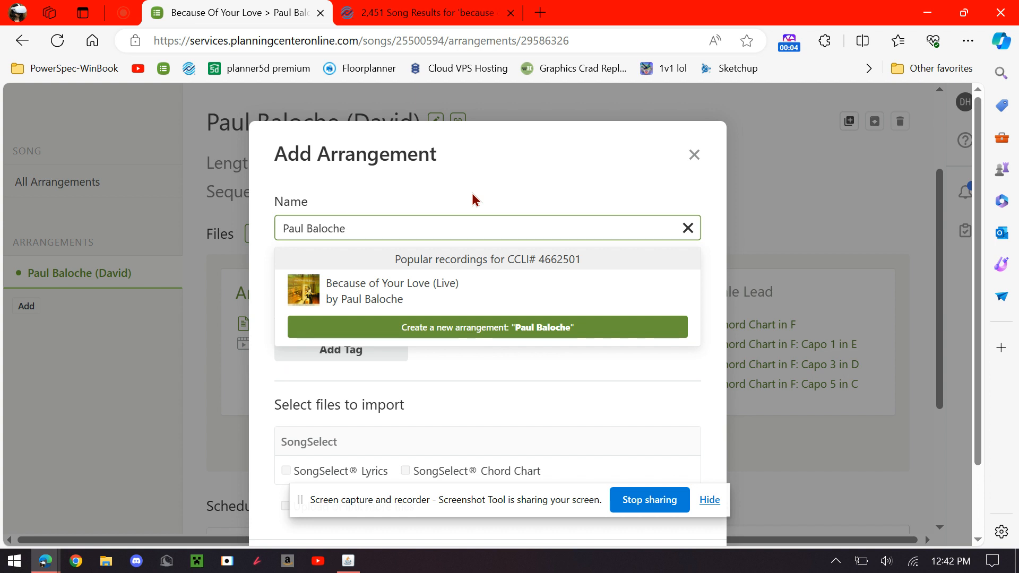
pyautogui.write('(')
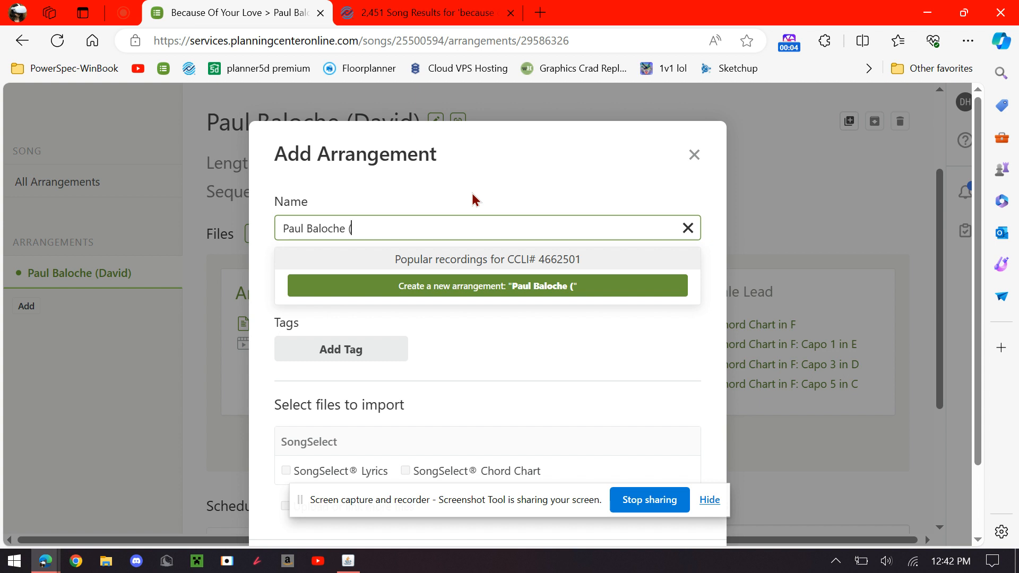
pyautogui.write('T')
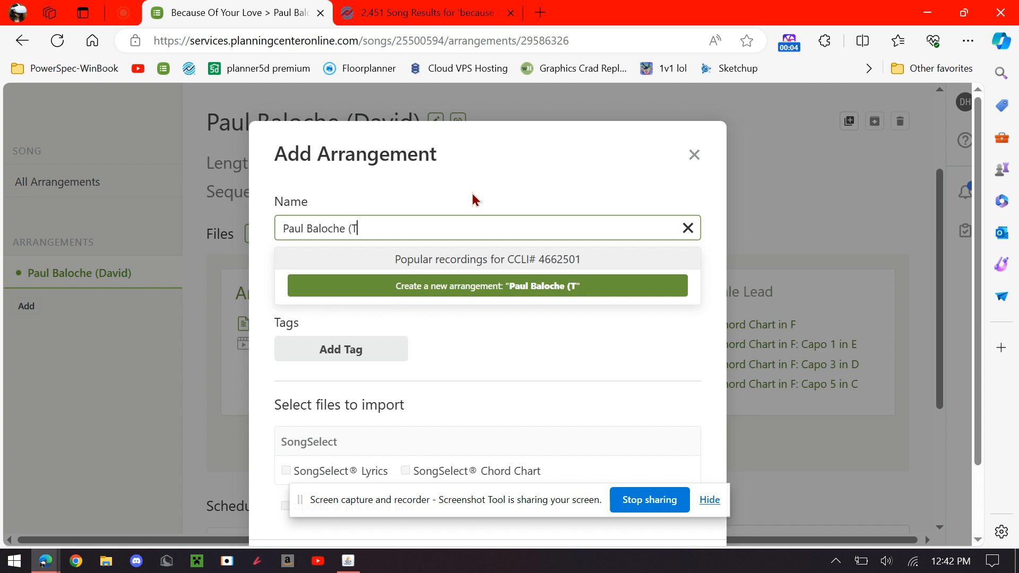
pyautogui.write('iffany)')
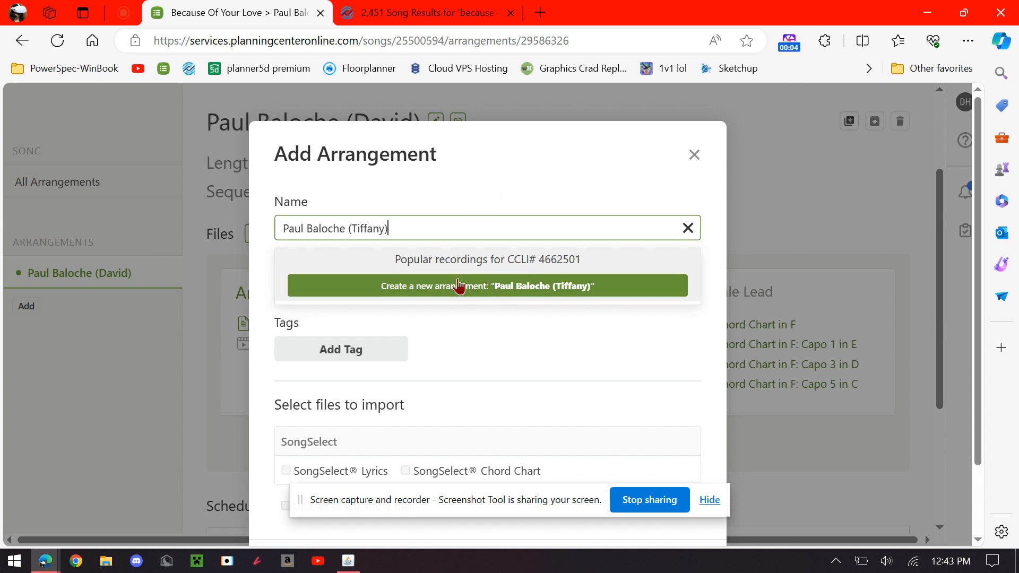
pyautogui.click(394, 291)
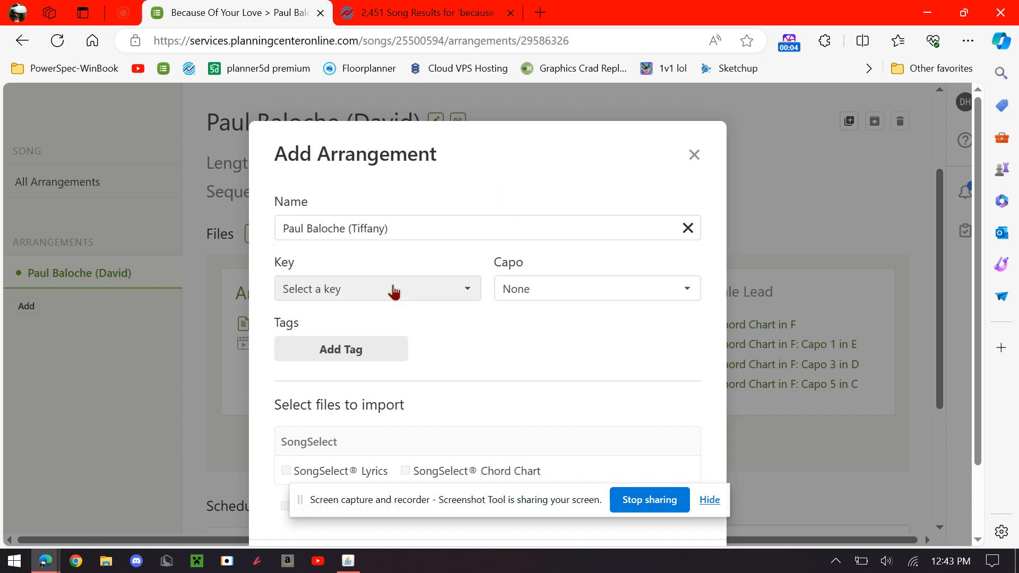
# Set the new arrangement's key to C major and save it without importing any SongSelect files
pyautogui.click(464, 297)
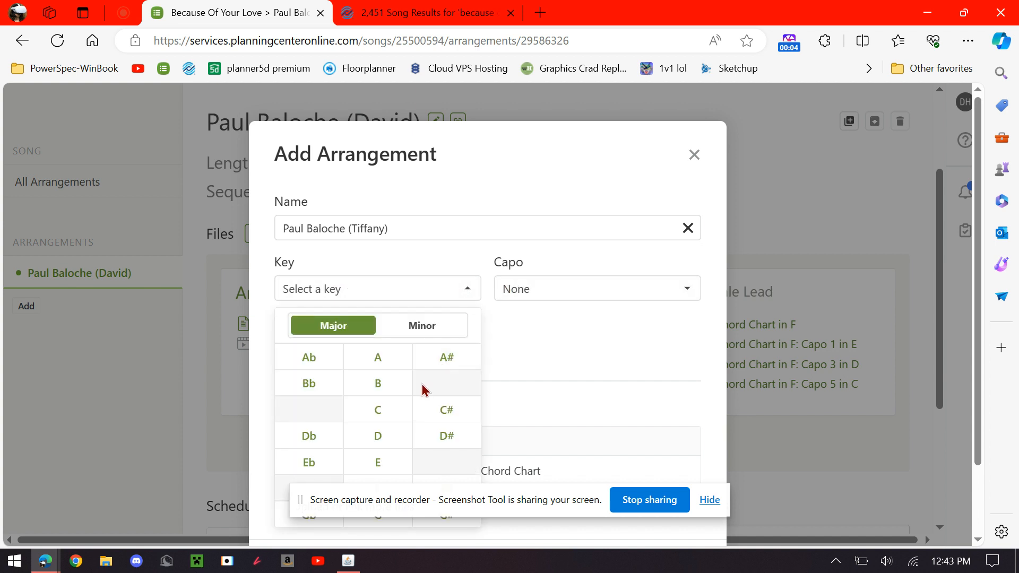
pyautogui.click(386, 414)
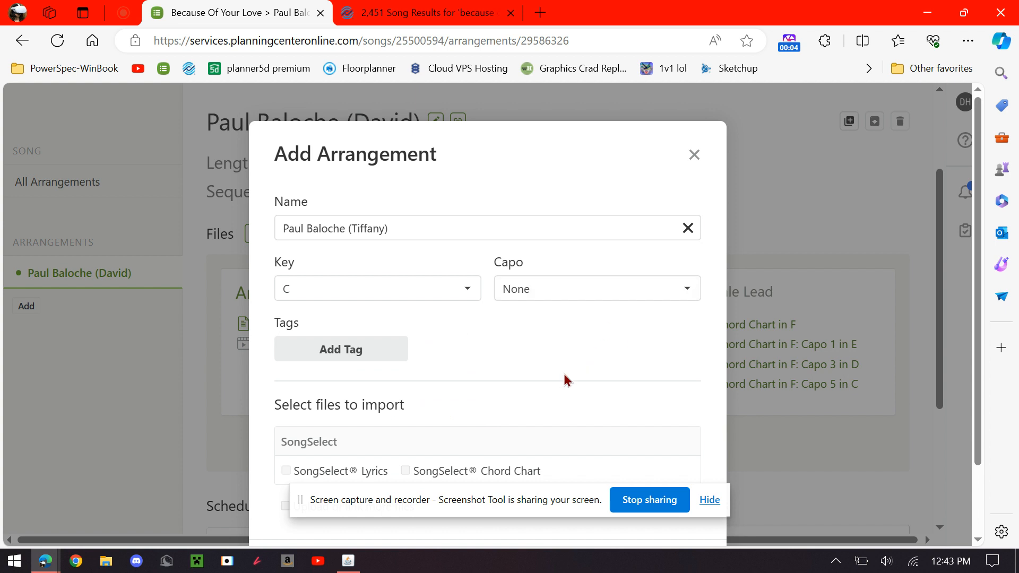
pyautogui.scroll(-2, 499, 396)
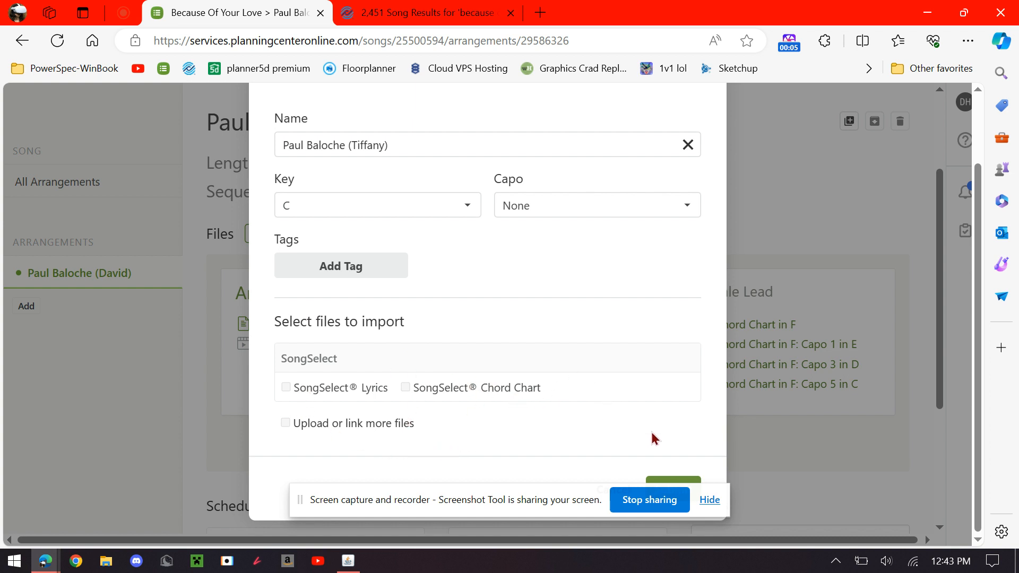
pyautogui.click(681, 484)
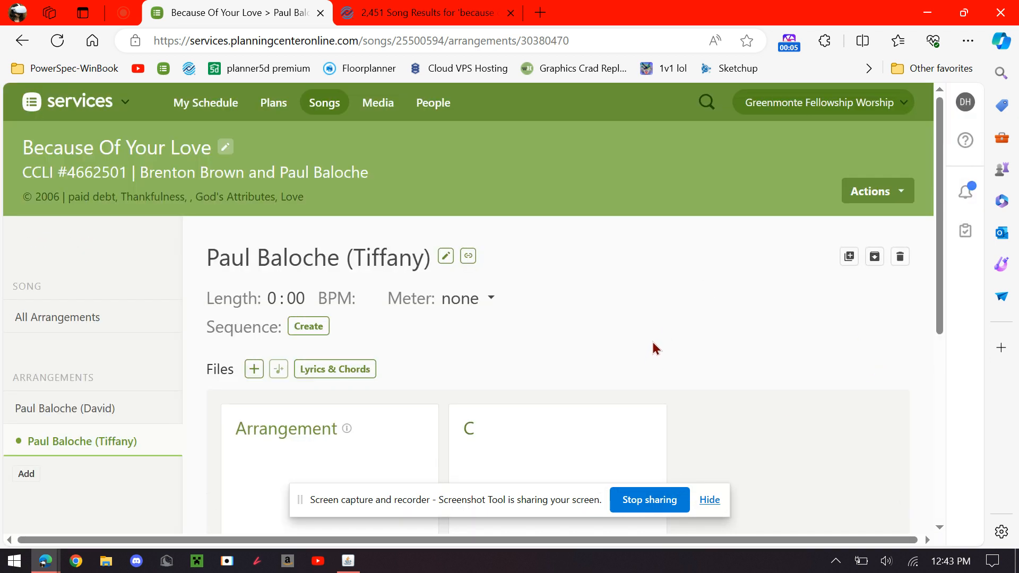
pyautogui.scroll(-3, 653, 347)
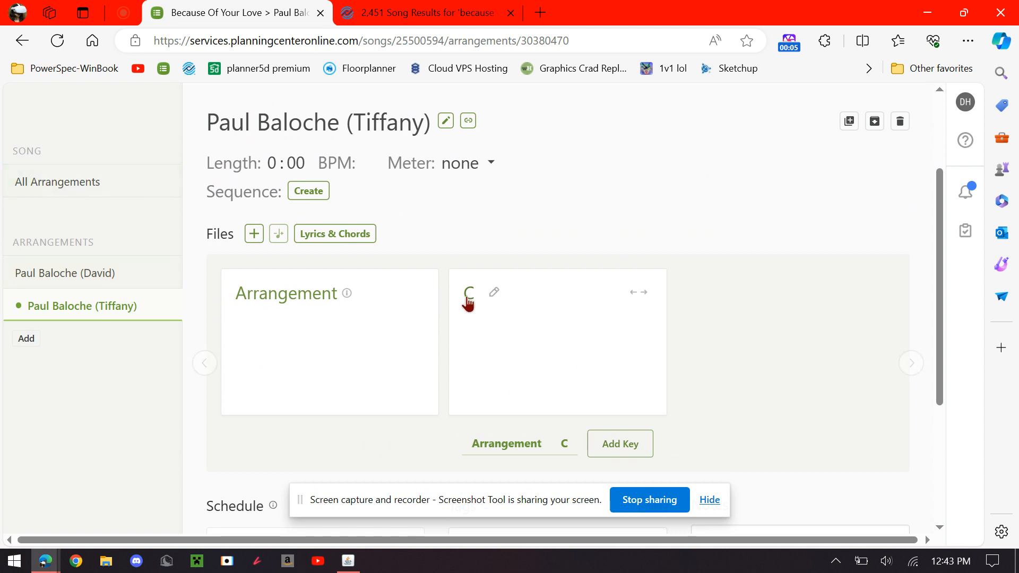
# Switch to SongSelect, open the chord sheet for Because Of Your Love by Brenton Brown and Paul Baloche, and transpose it to C
pyautogui.click(409, 16)
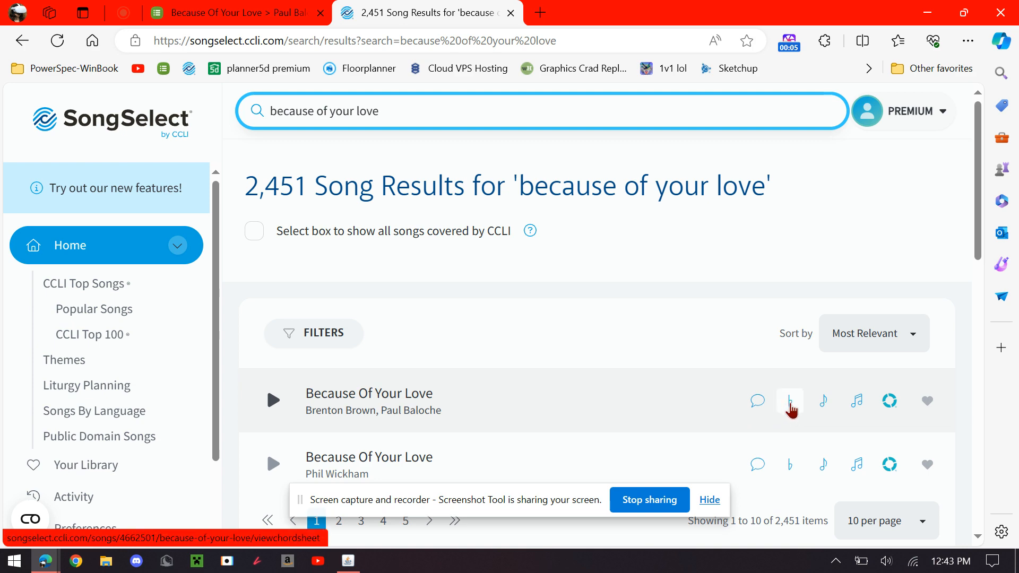
pyautogui.click(791, 402)
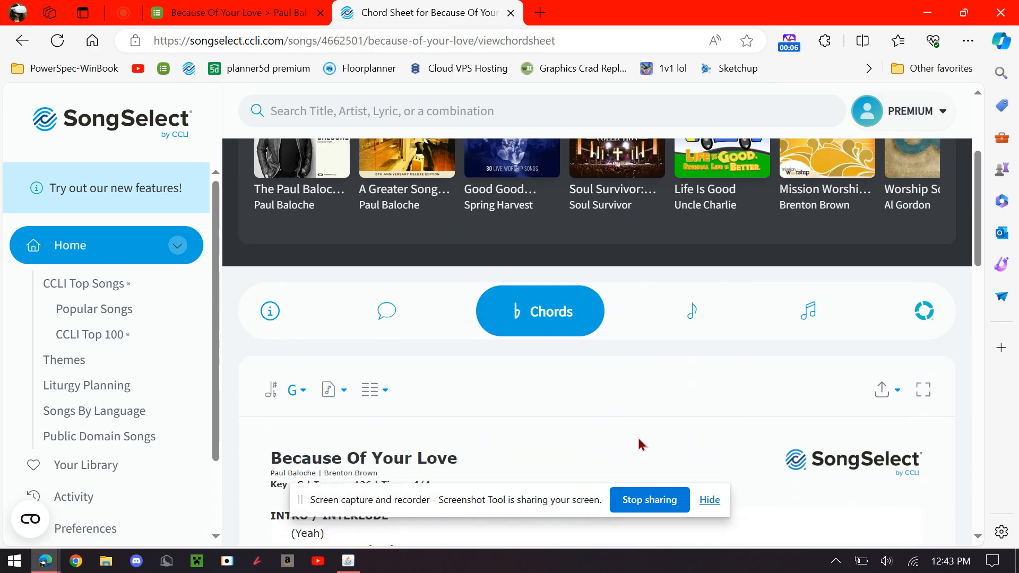
pyautogui.scroll(-1, 642, 444)
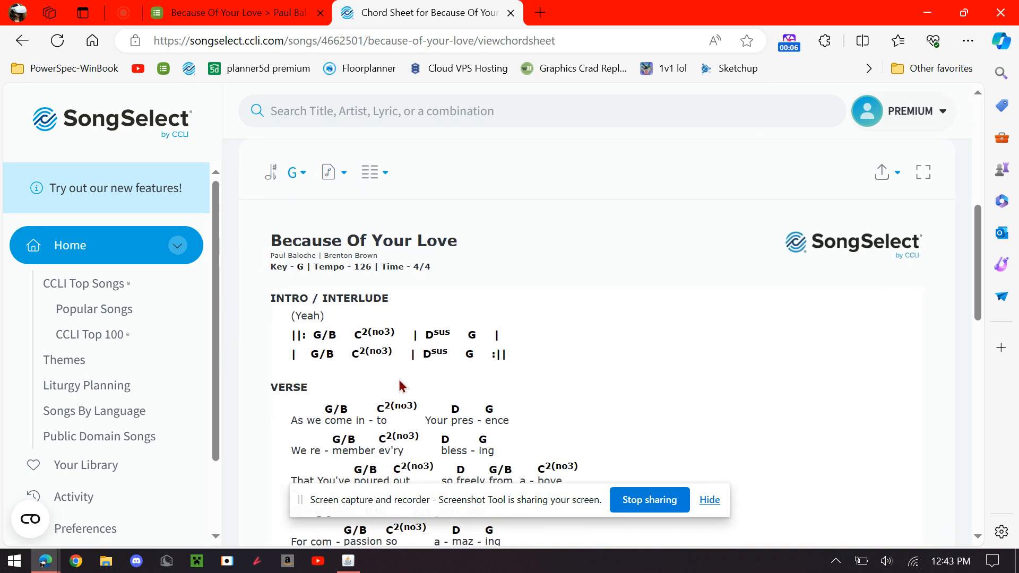
pyautogui.click(293, 179)
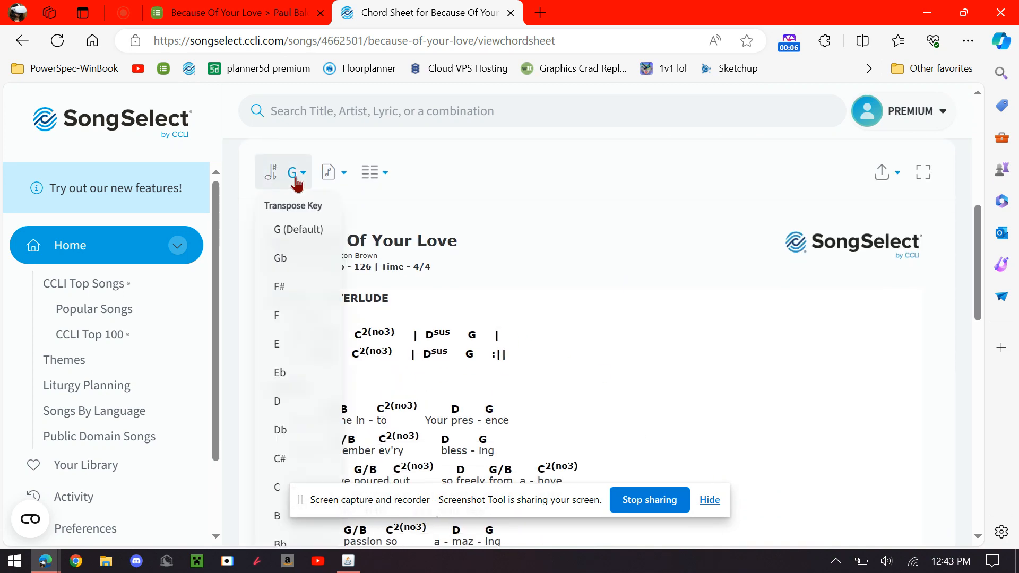
pyautogui.click(276, 487)
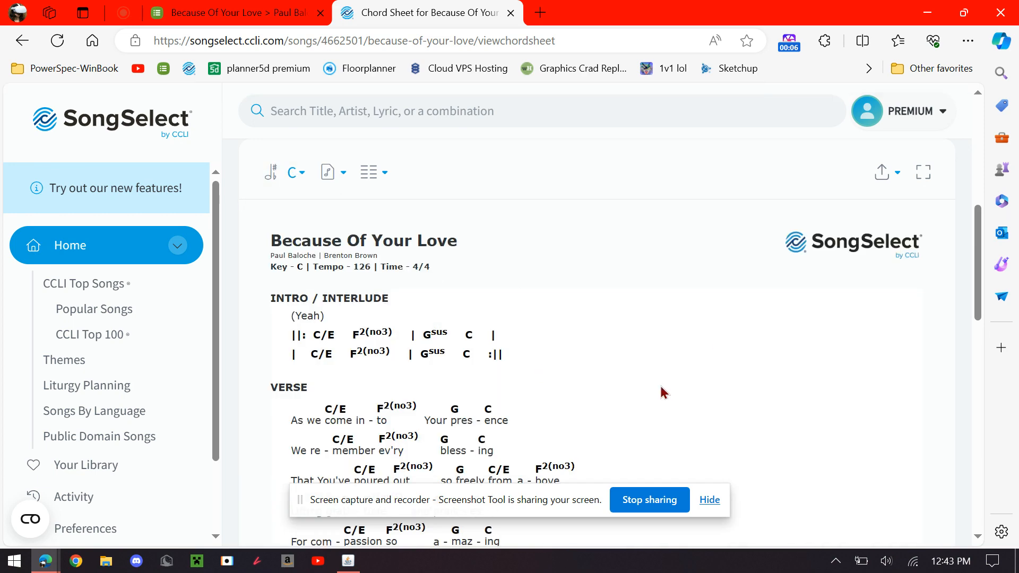
# Examine the transposed chord sheet from intro to ending and return to its beginning
pyautogui.scroll(-2, 667, 353)
pyautogui.scroll(-5, 435, 318)
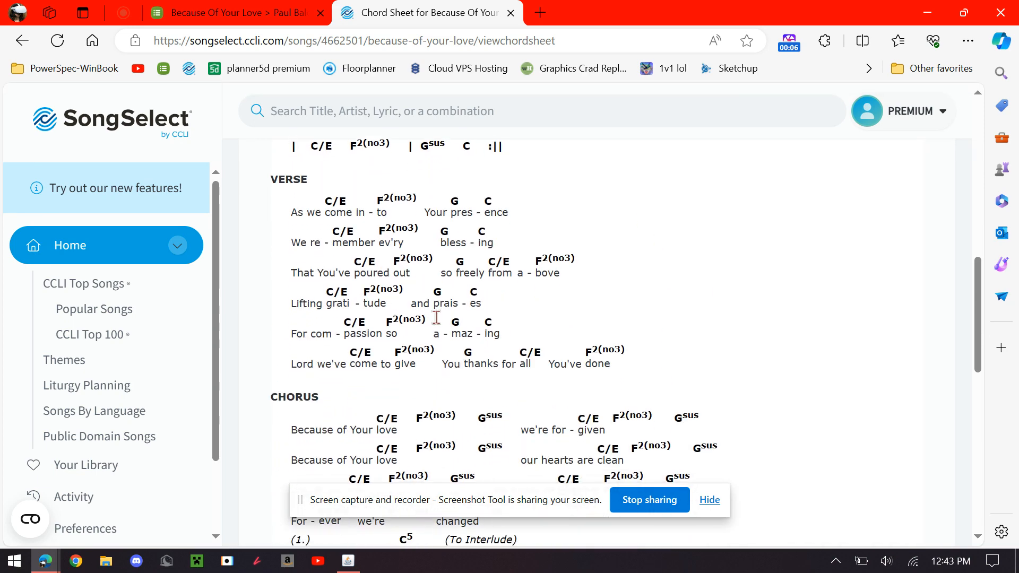
pyautogui.scroll(-3, 436, 317)
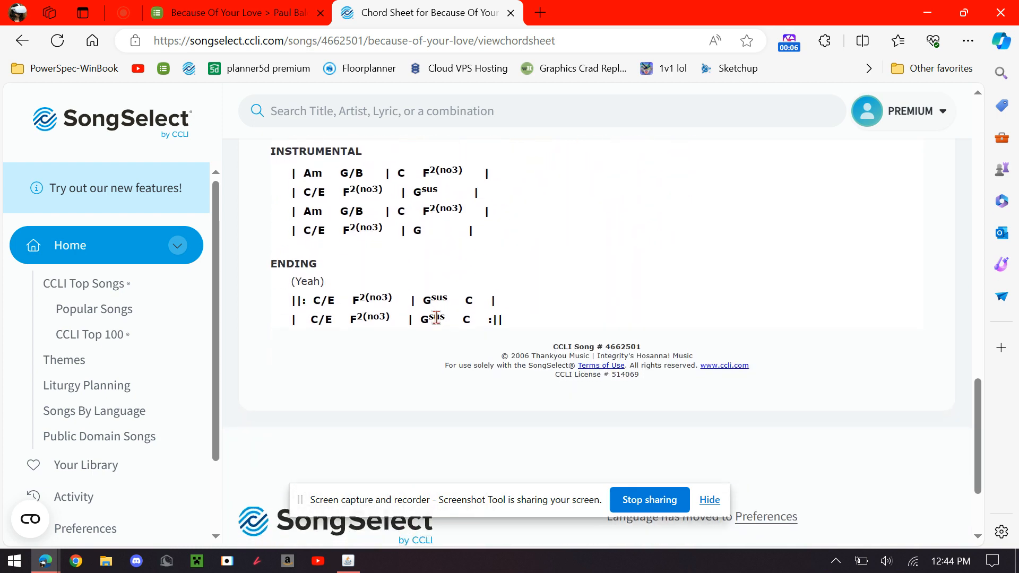
pyautogui.scroll(10, 436, 318)
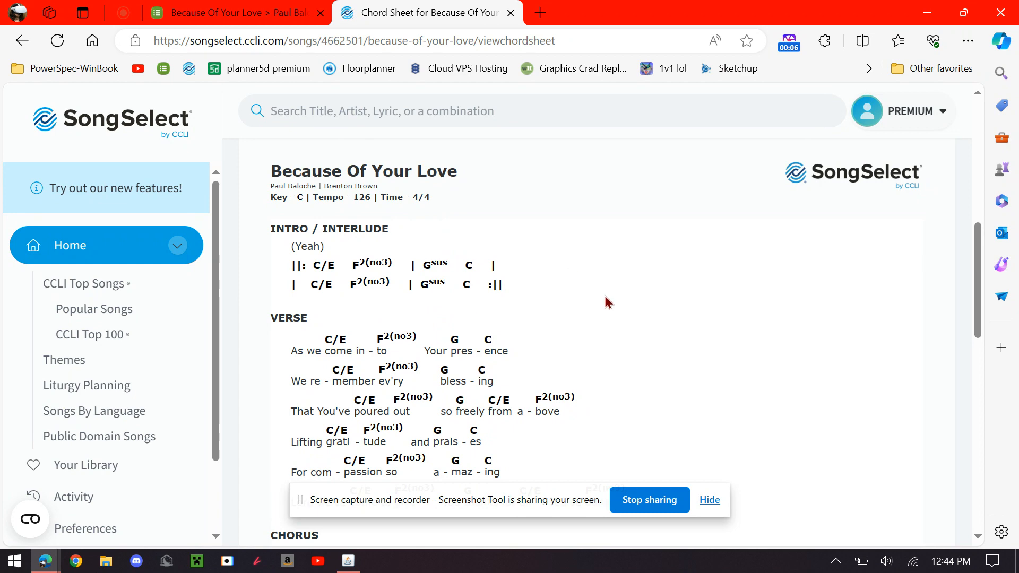
pyautogui.scroll(-15, 608, 302)
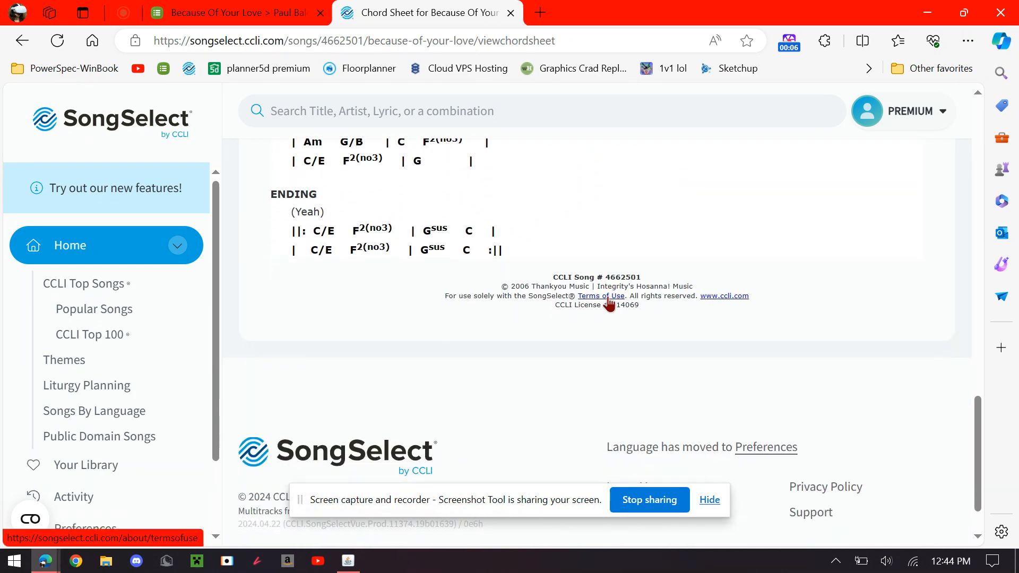
pyautogui.scroll(15, 608, 302)
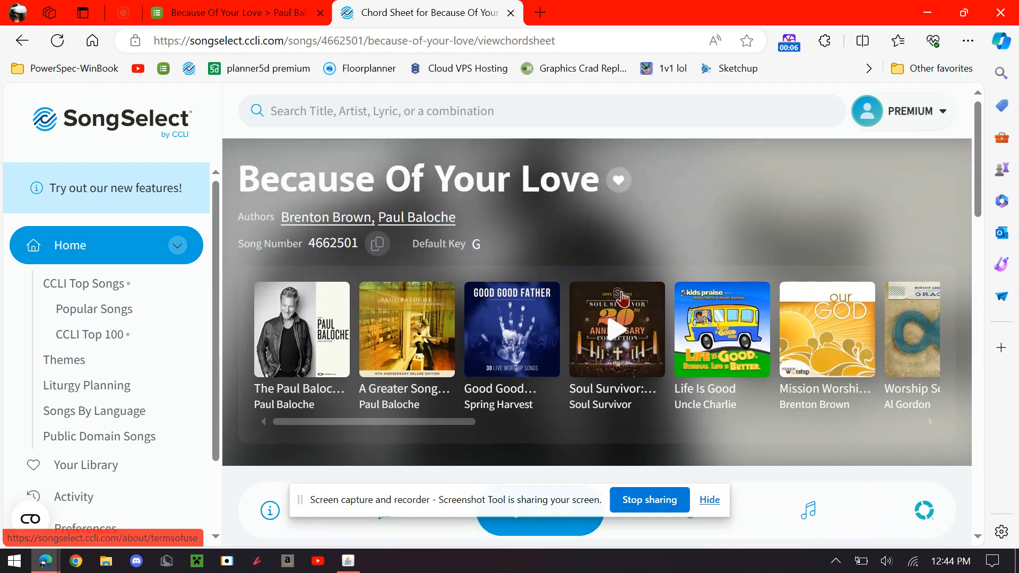
pyautogui.scroll(-4, 622, 300)
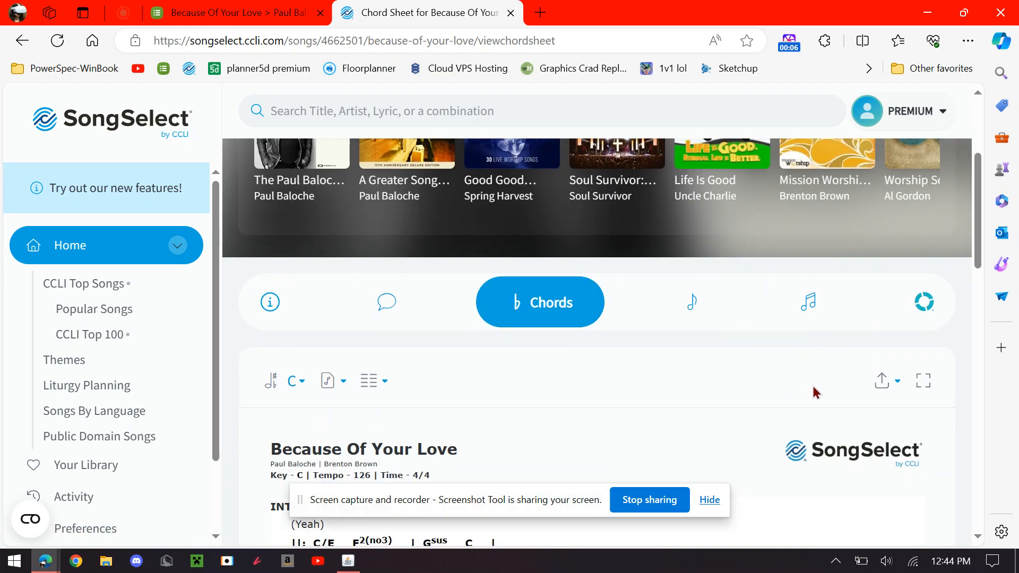
pyautogui.scroll(-3, 732, 417)
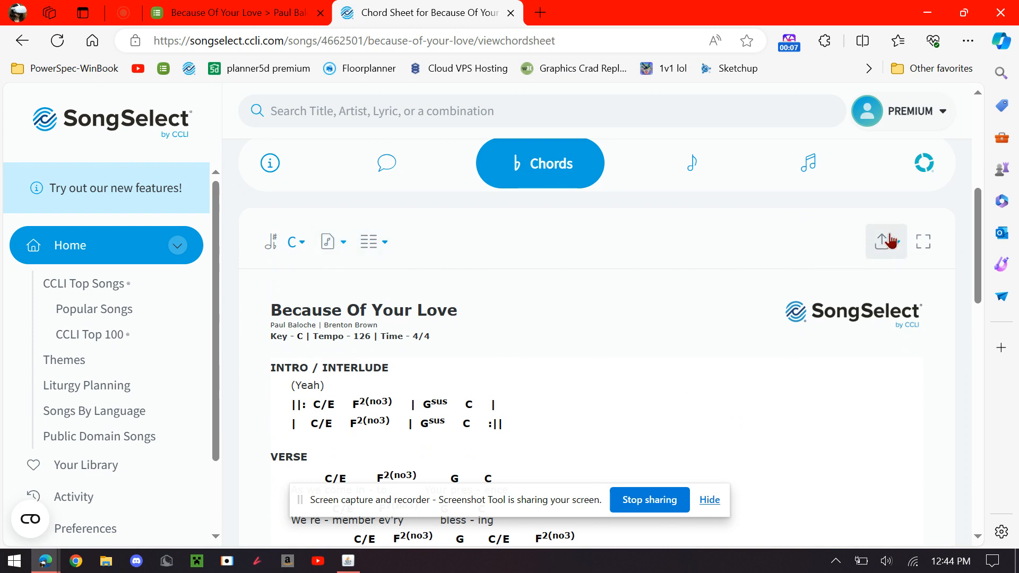
# Download the transposed chord sheet as a ChordPro file, open because-of-your-love-chordpro-C.txt in Notepad and enlarge its window
pyautogui.click(881, 249)
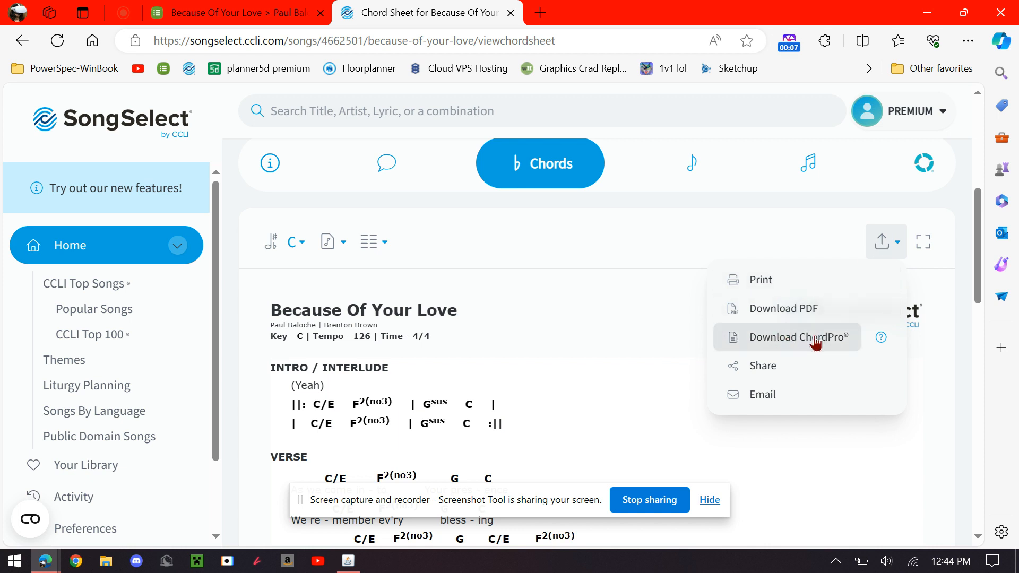
pyautogui.click(746, 349)
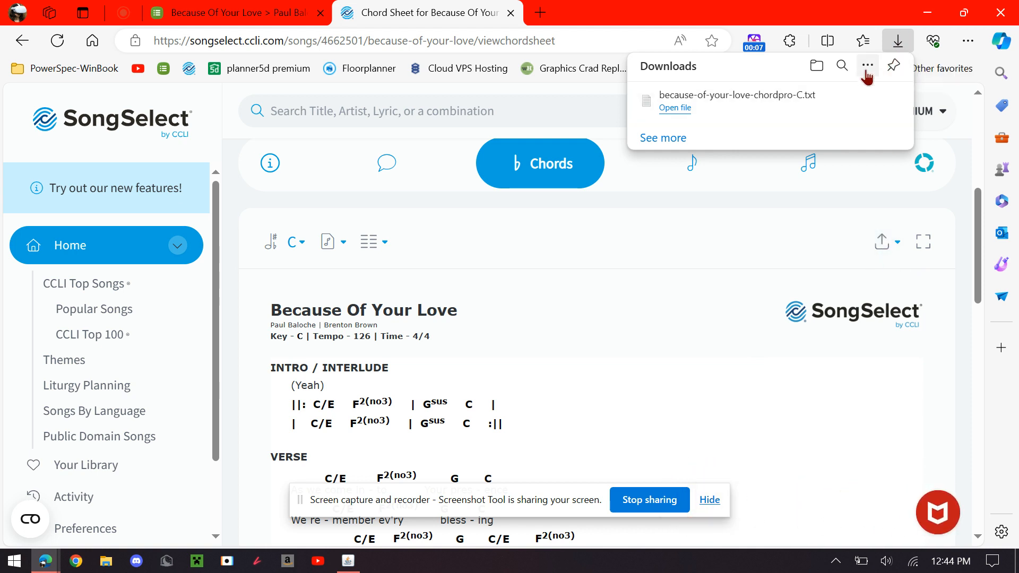
pyautogui.click(685, 111)
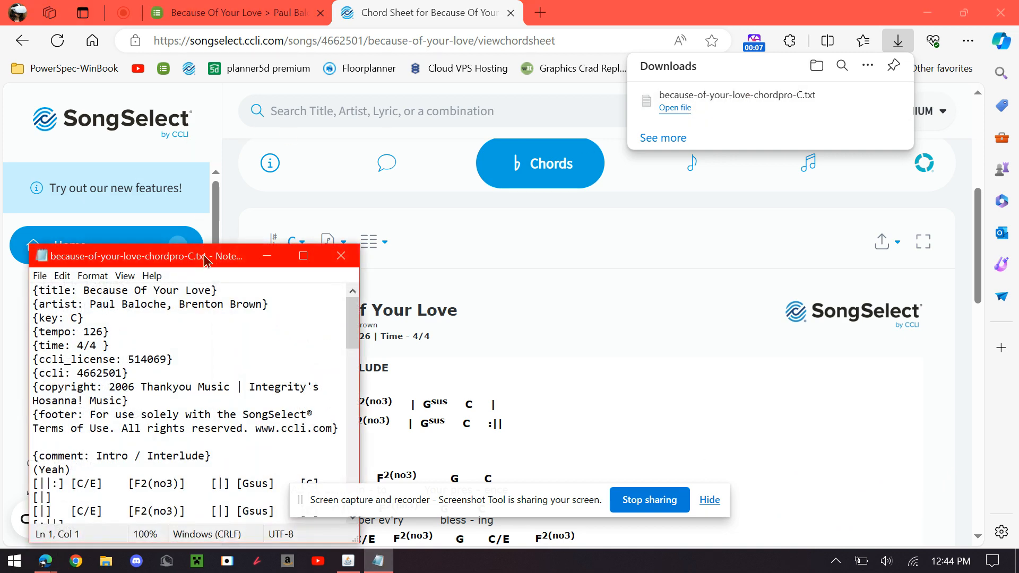
pyautogui.moveTo(206, 260); pyautogui.dragTo(327, 77)
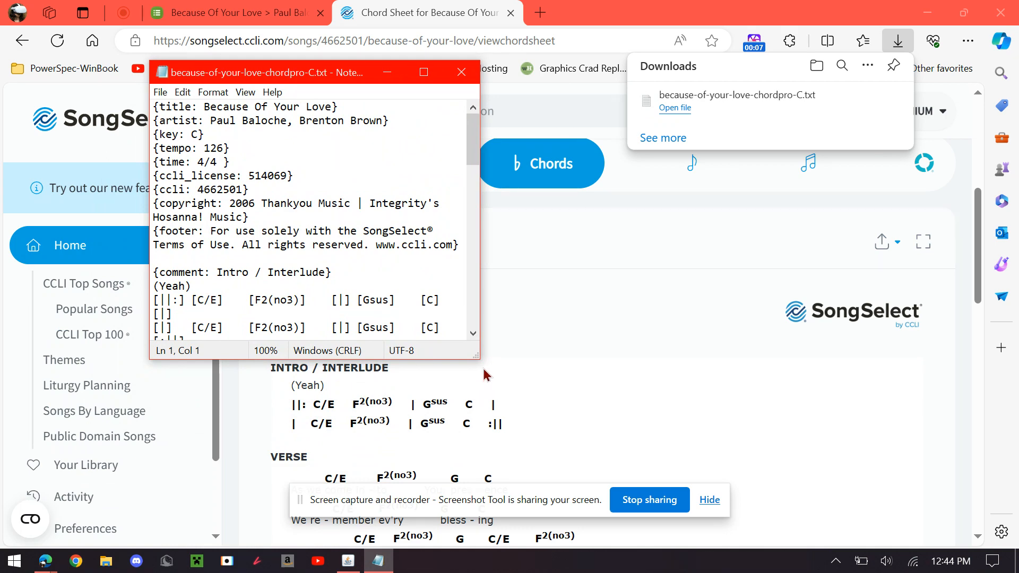
pyautogui.moveTo(479, 359); pyautogui.dragTo(885, 475)
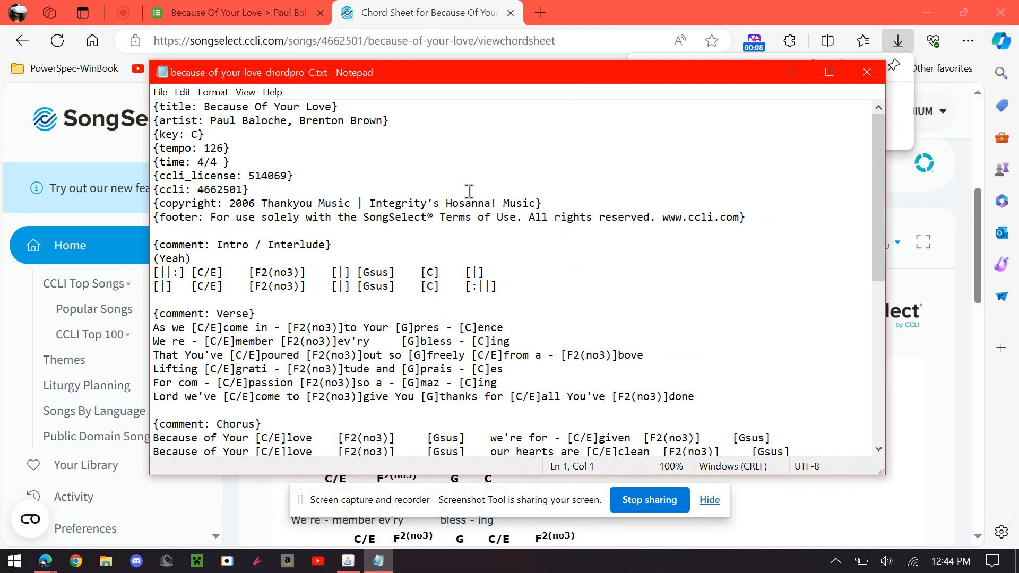
# Copy the ChordPro text from the Intro / Interlude comment line through the last chord line of the ending, leaving out the header and copyright lines
pyautogui.scroll(-2, 423, 319)
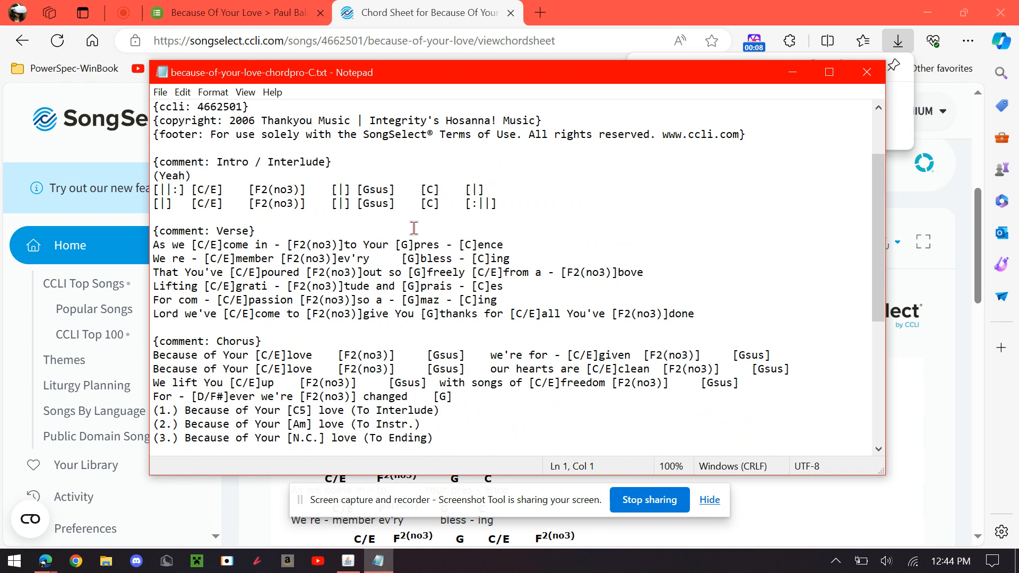
pyautogui.scroll(2, 414, 228)
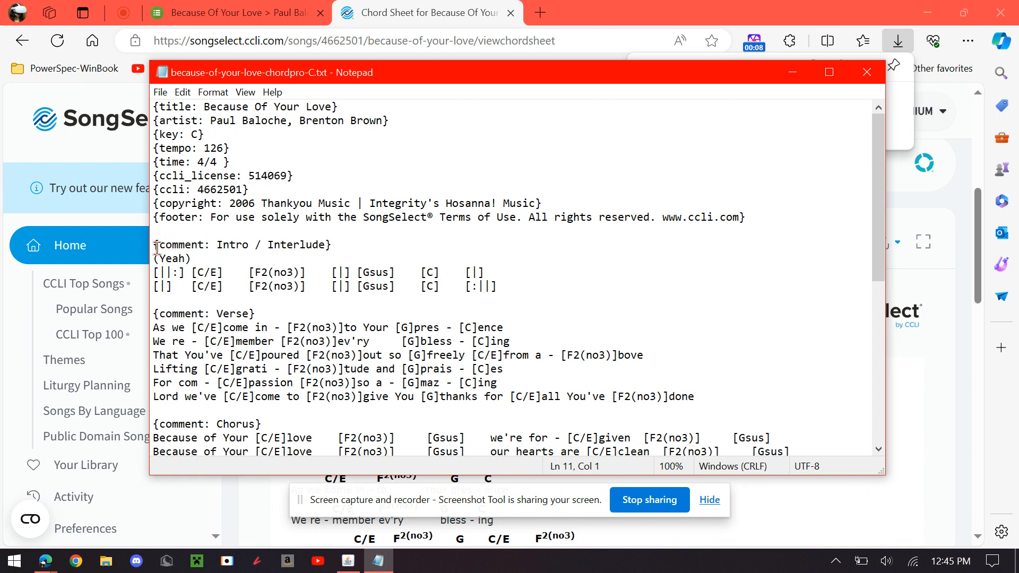
pyautogui.scroll(-4, 580, 266)
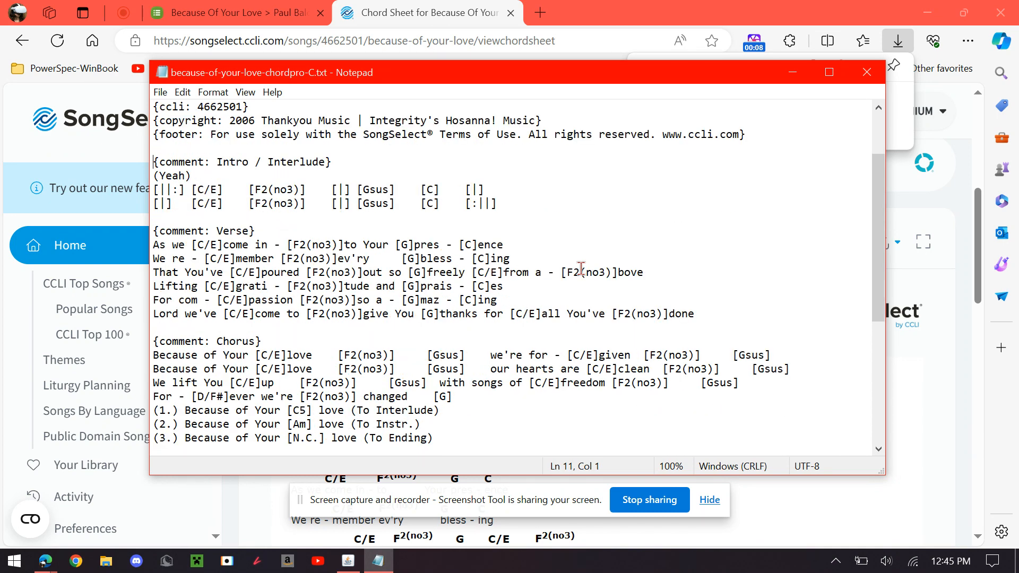
pyautogui.scroll(-3, 581, 269)
pyautogui.scroll(-1, 581, 269)
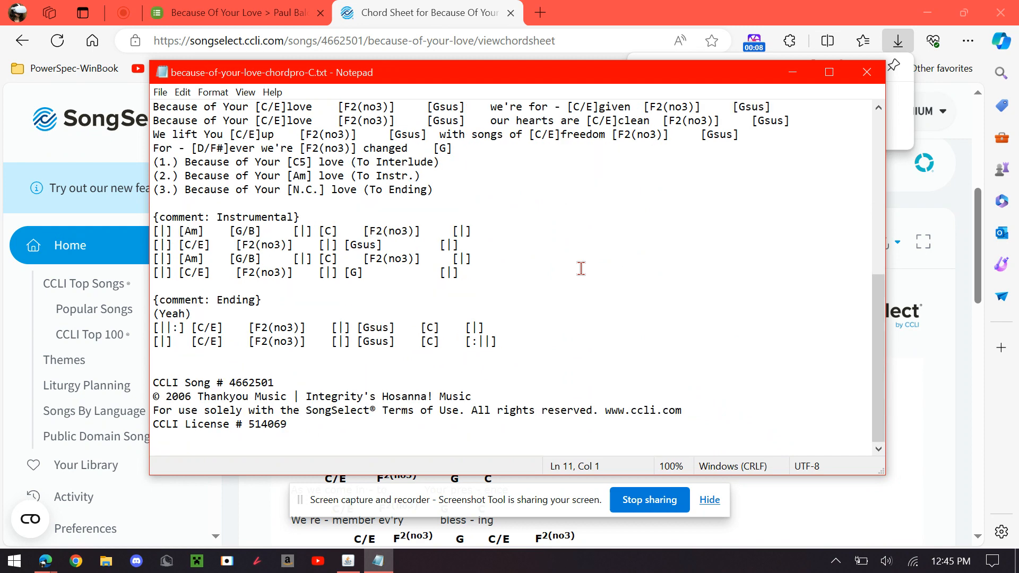
pyautogui.keyDown('shift'); pyautogui.click(517, 342); pyautogui.keyUp('shift')
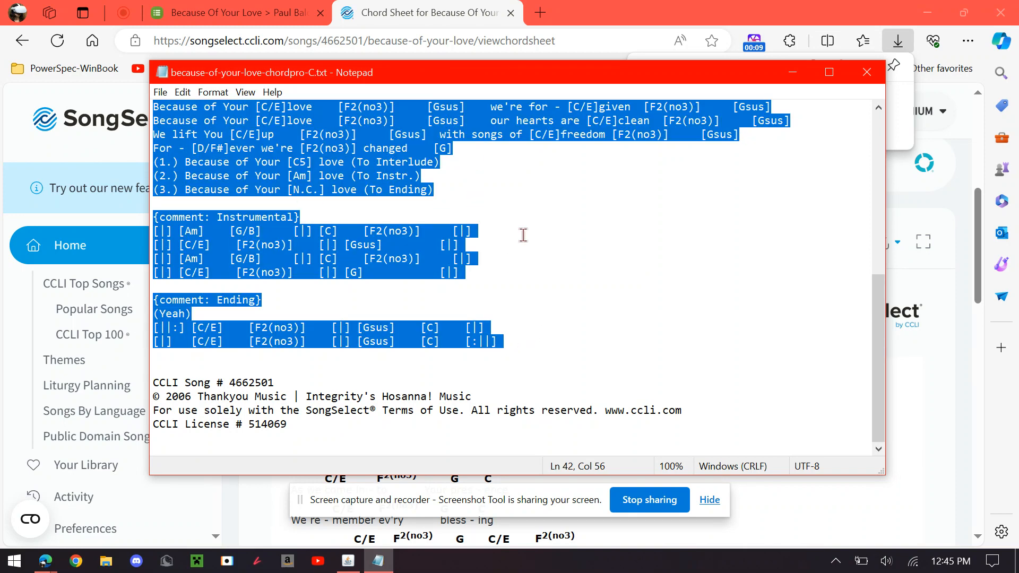
pyautogui.scroll(7, 532, 244)
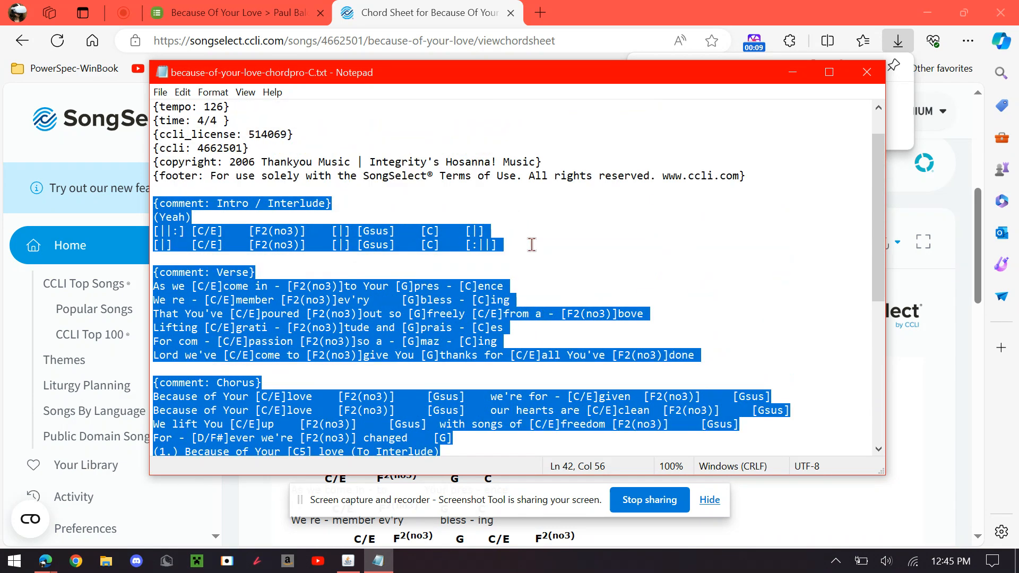
pyautogui.scroll(-3, 532, 245)
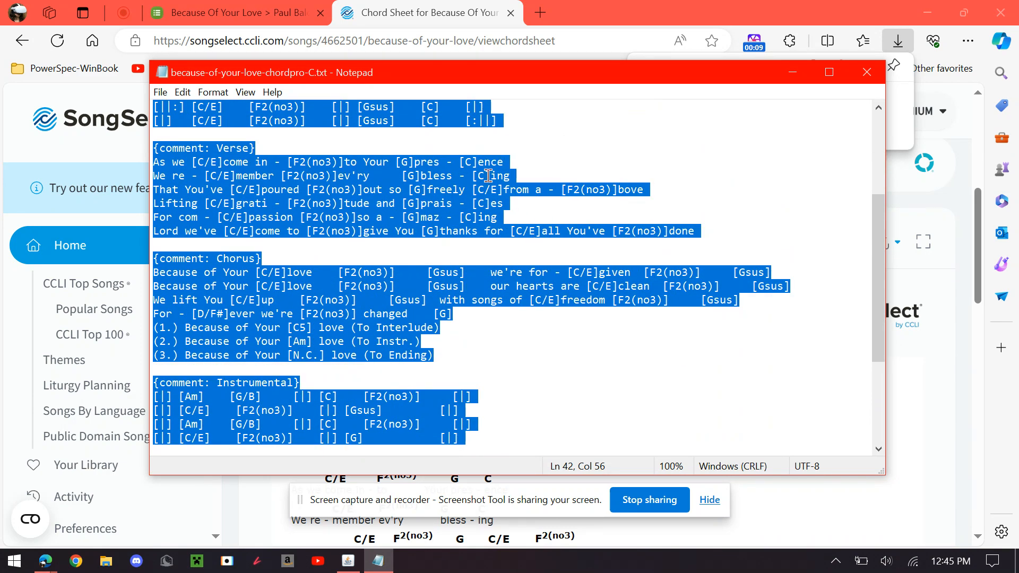
pyautogui.rightClick(345, 197)
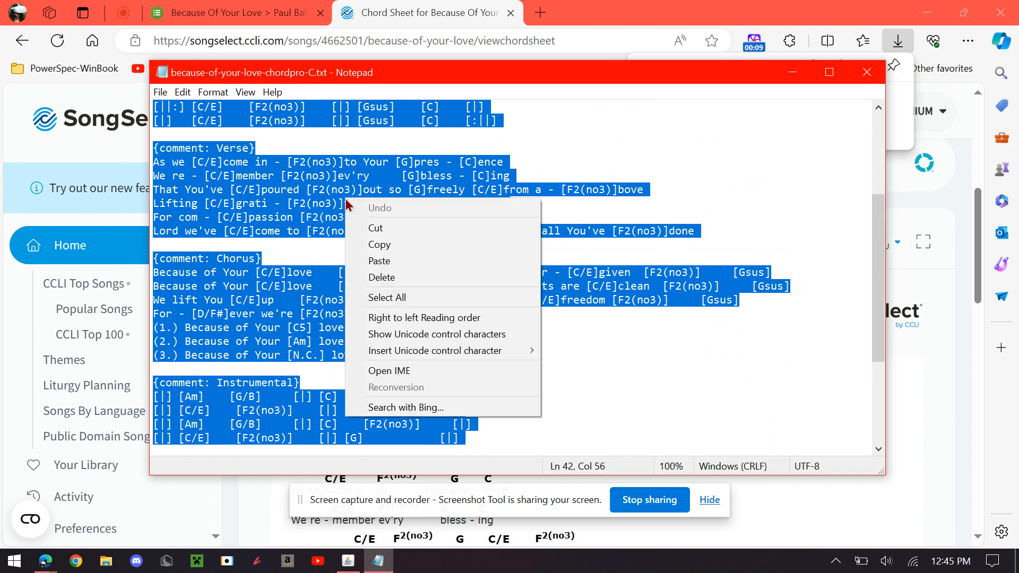
pyautogui.click(380, 245)
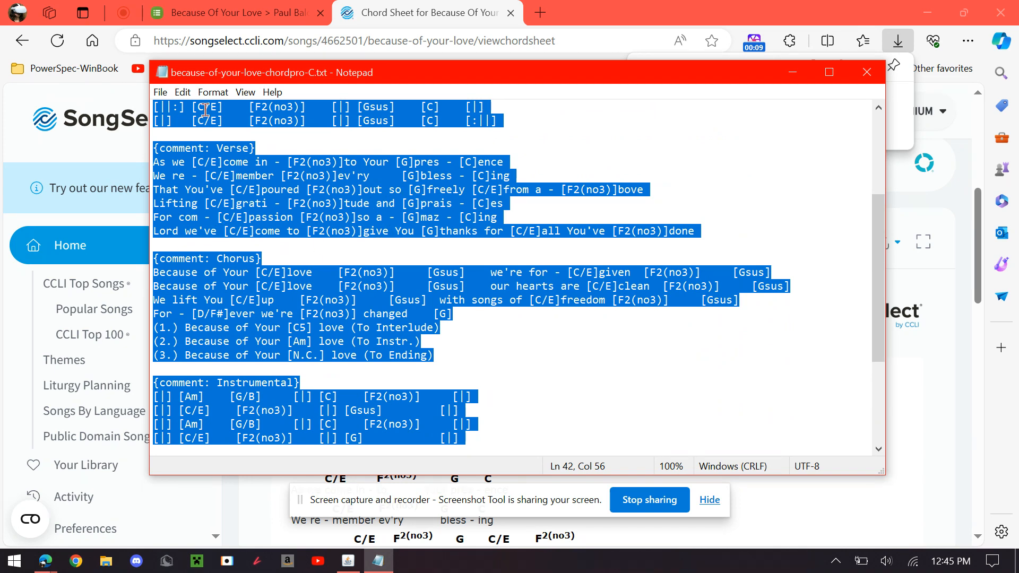
# Switch to Planning Center Services and paste the copied ChordPro text into the new arrangement's empty lyrics and chords editor
pyautogui.click(190, 19)
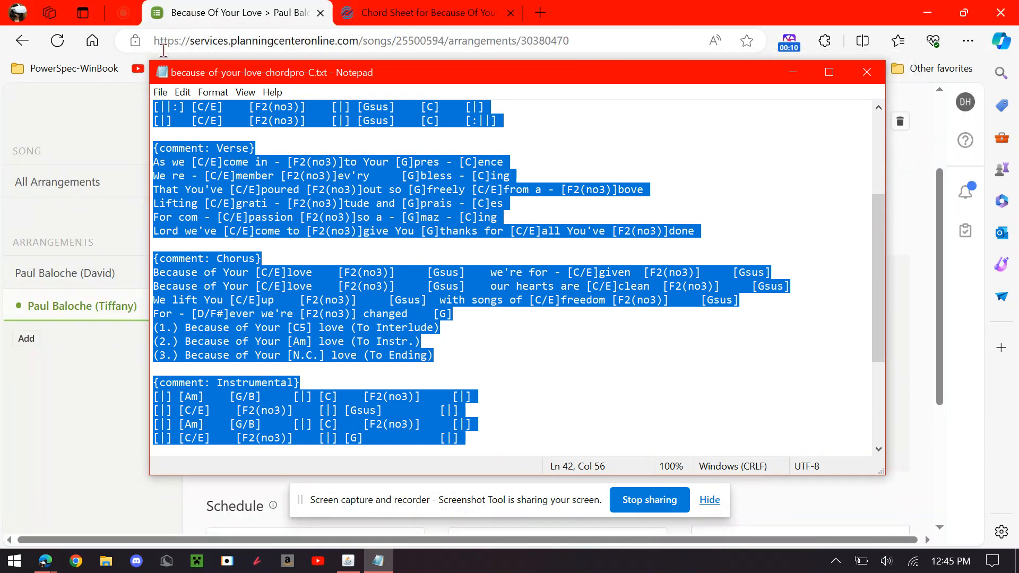
pyautogui.click(790, 79)
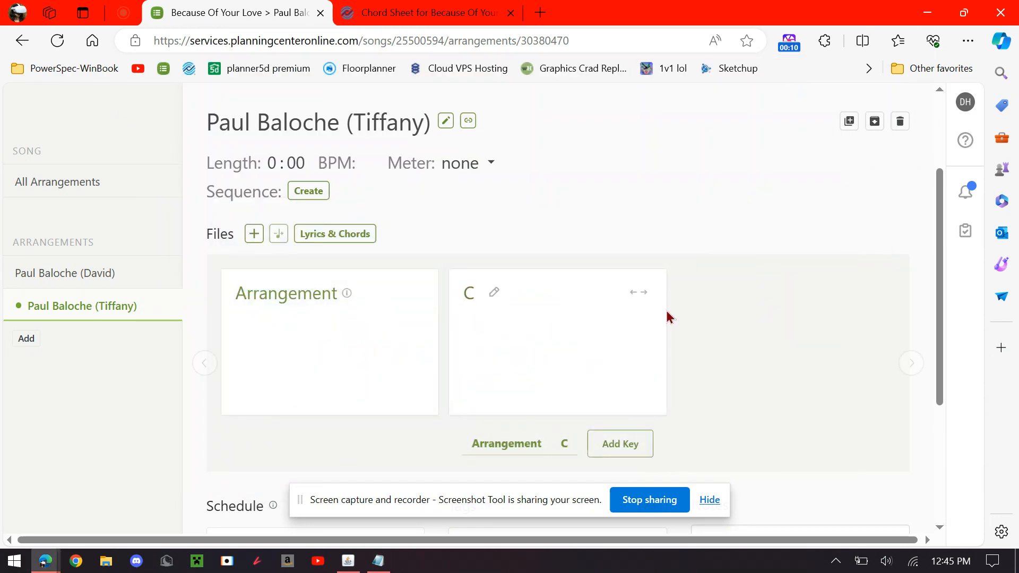
pyautogui.scroll(3, 744, 296)
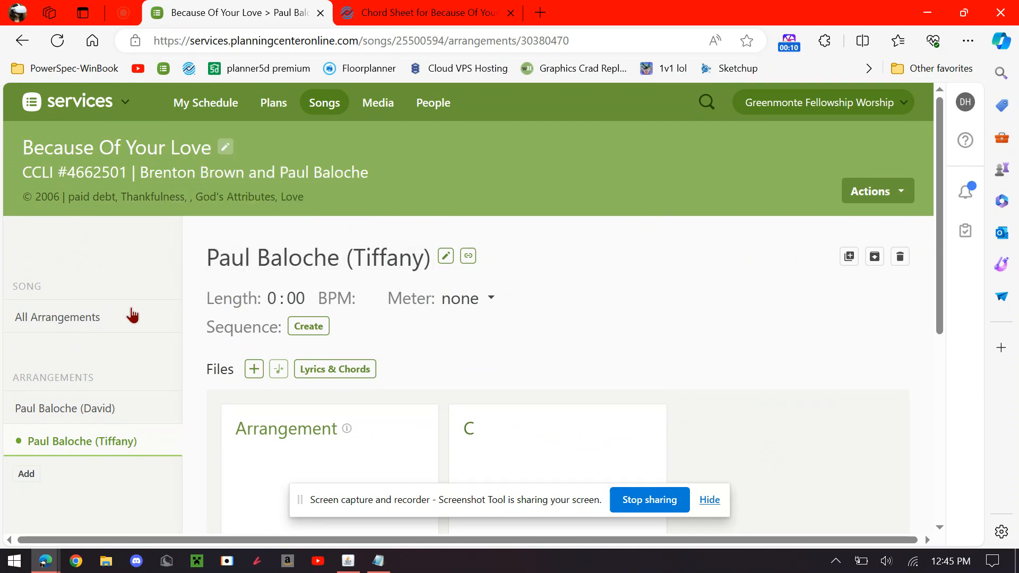
pyautogui.scroll(-1, 495, 380)
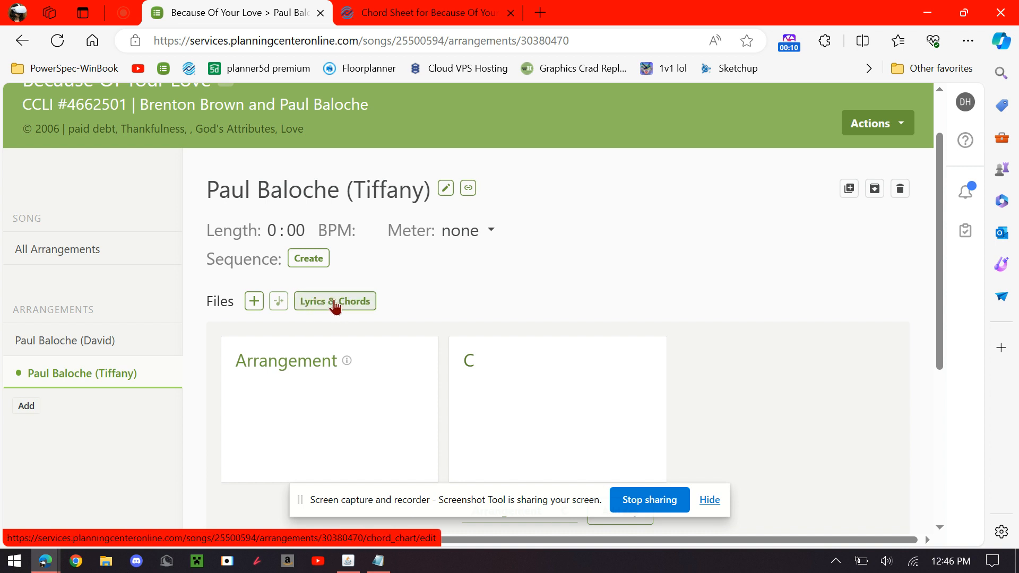
pyautogui.click(334, 307)
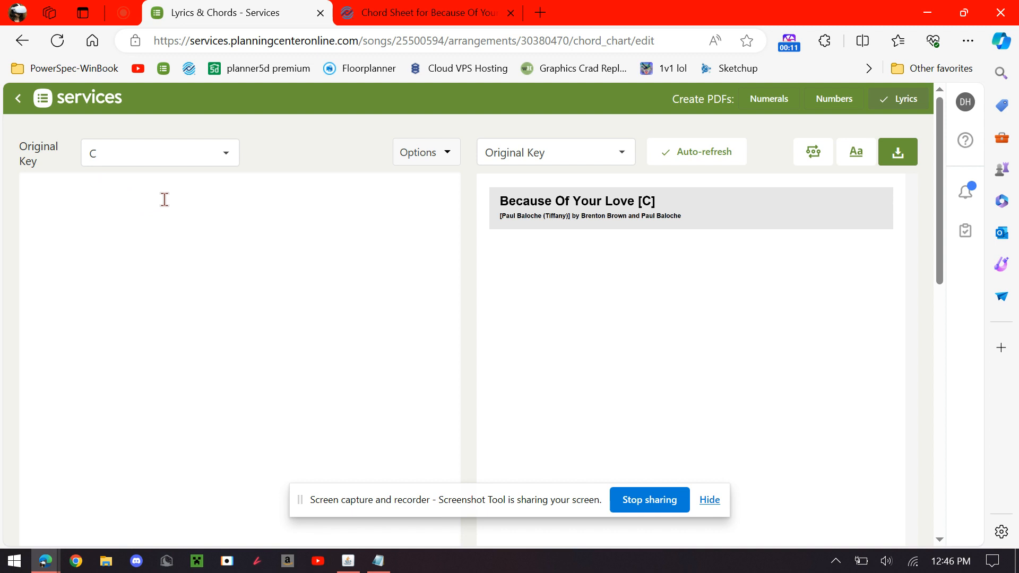
pyautogui.rightClick(37, 196)
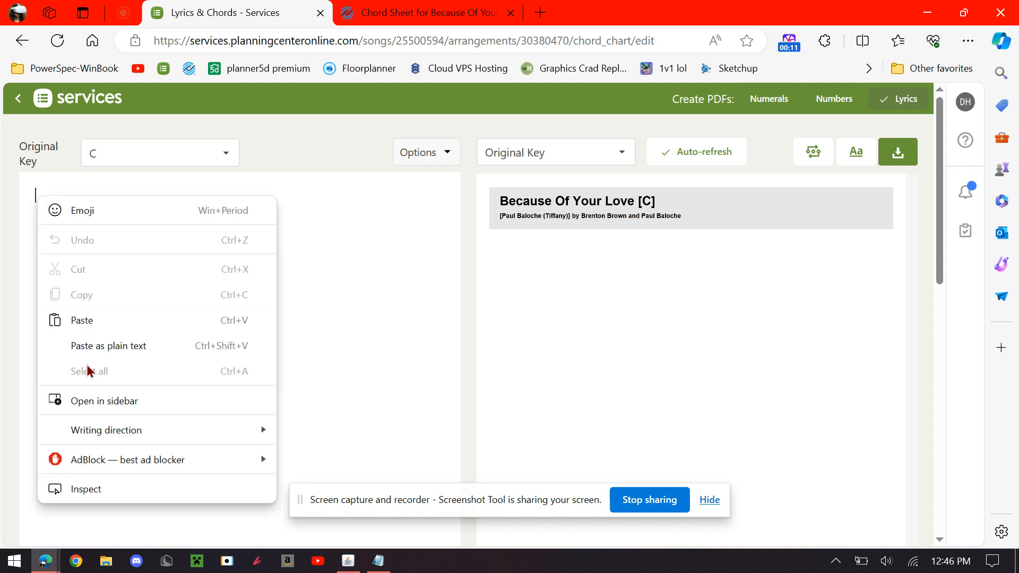
pyautogui.click(72, 322)
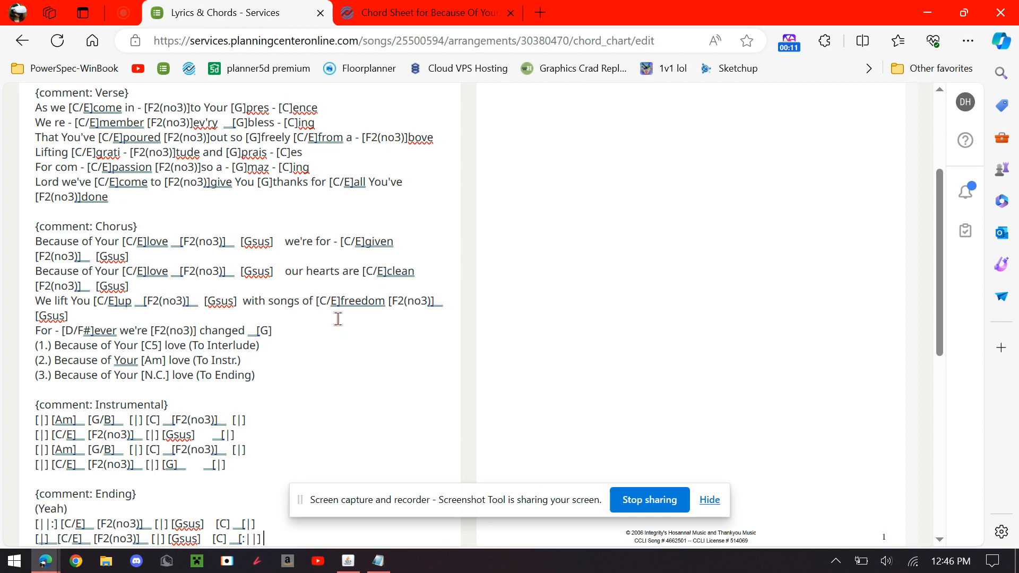
# Refresh the chord chart preview with a throwaway line break after the intro heading, and examine the preview through to the ending
pyautogui.scroll(5, 339, 318)
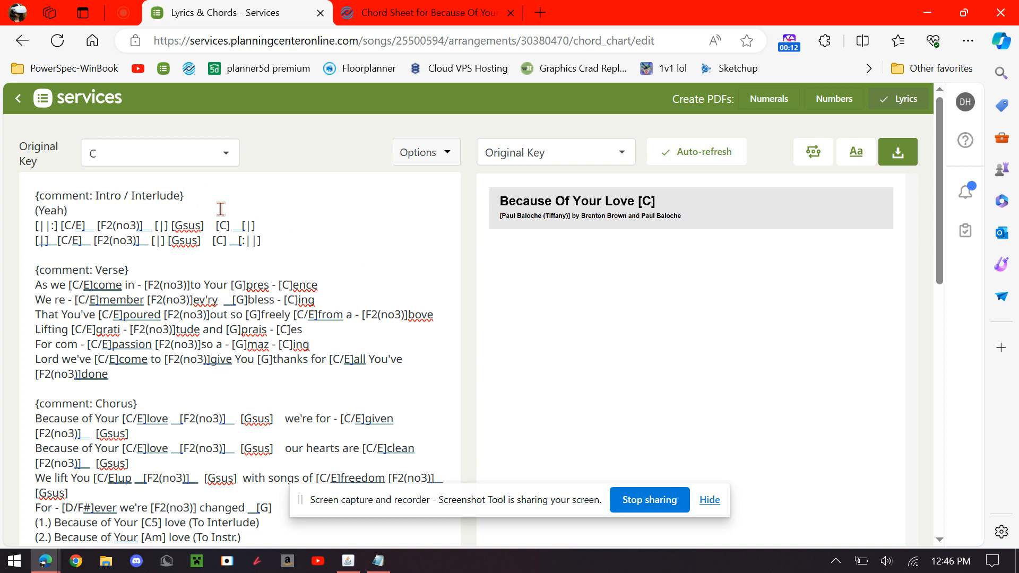
pyautogui.press('Return')
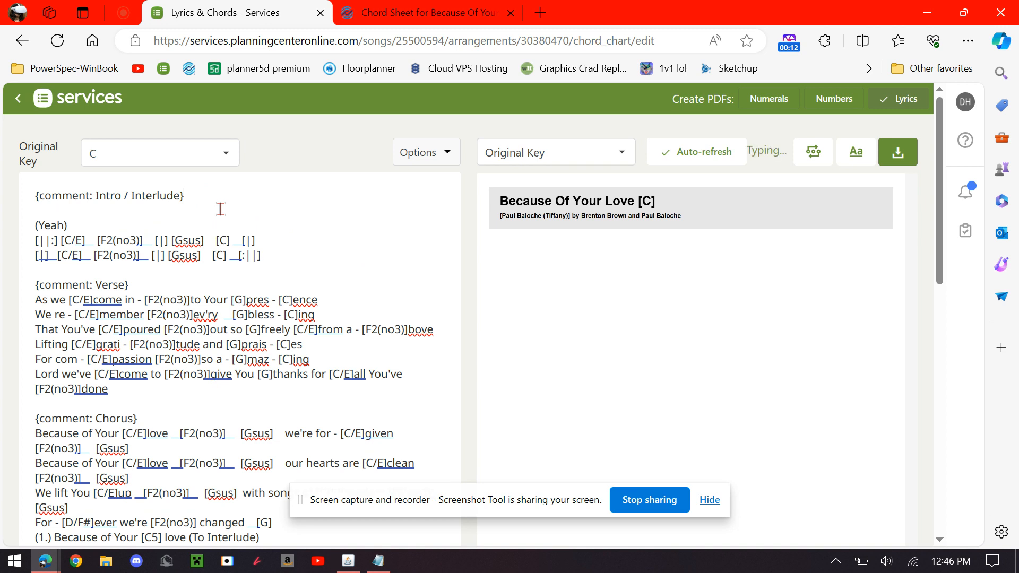
pyautogui.press('BackSpace')
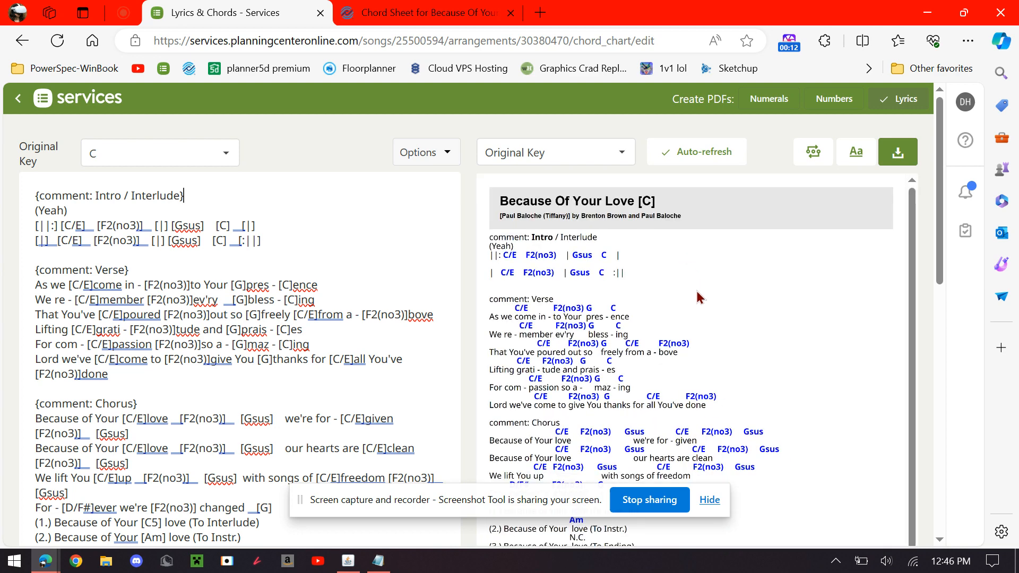
pyautogui.scroll(-3, 697, 297)
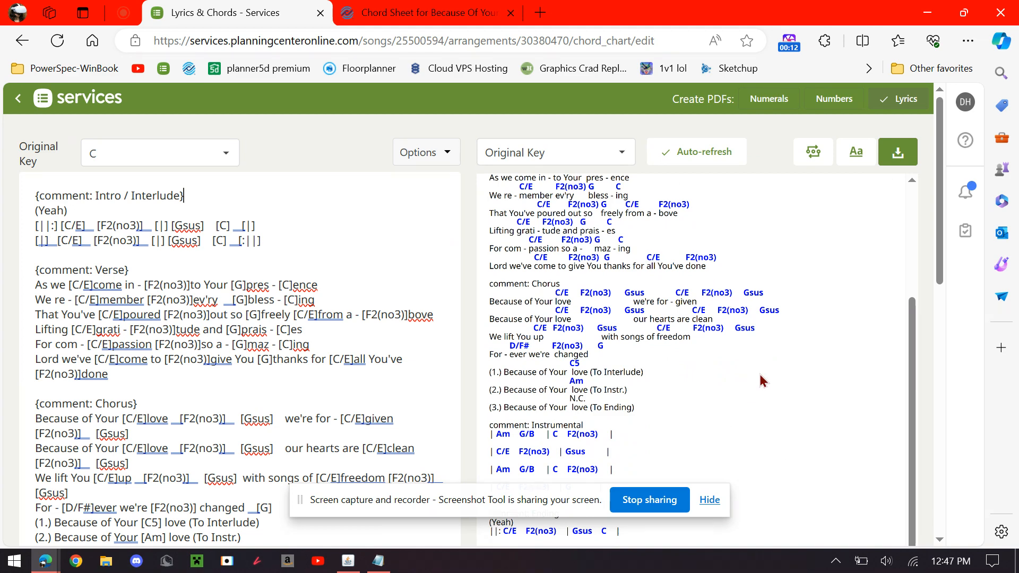
pyautogui.scroll(-2, 760, 380)
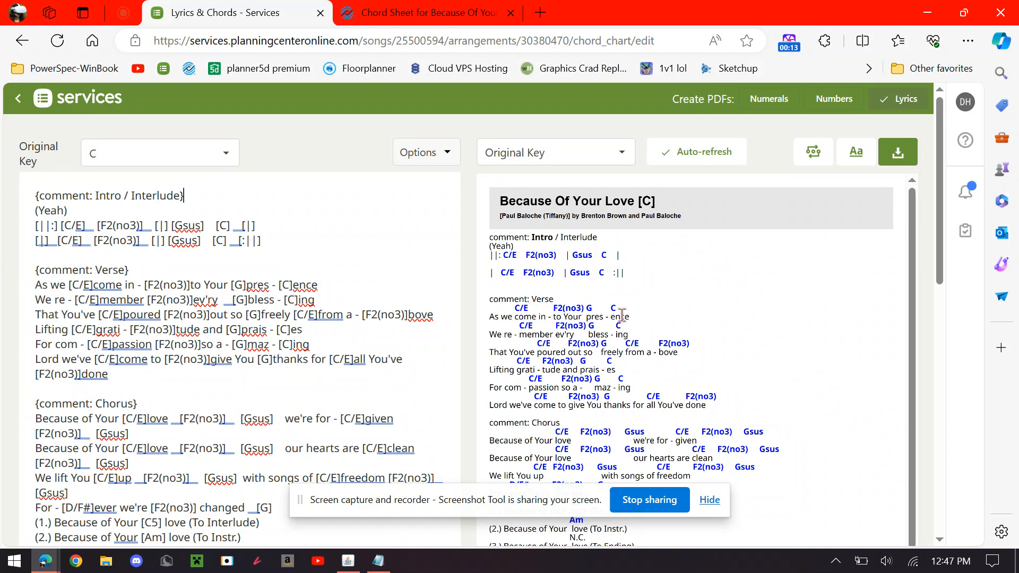
pyautogui.scroll(-1, 666, 344)
pyautogui.scroll(-4, 666, 344)
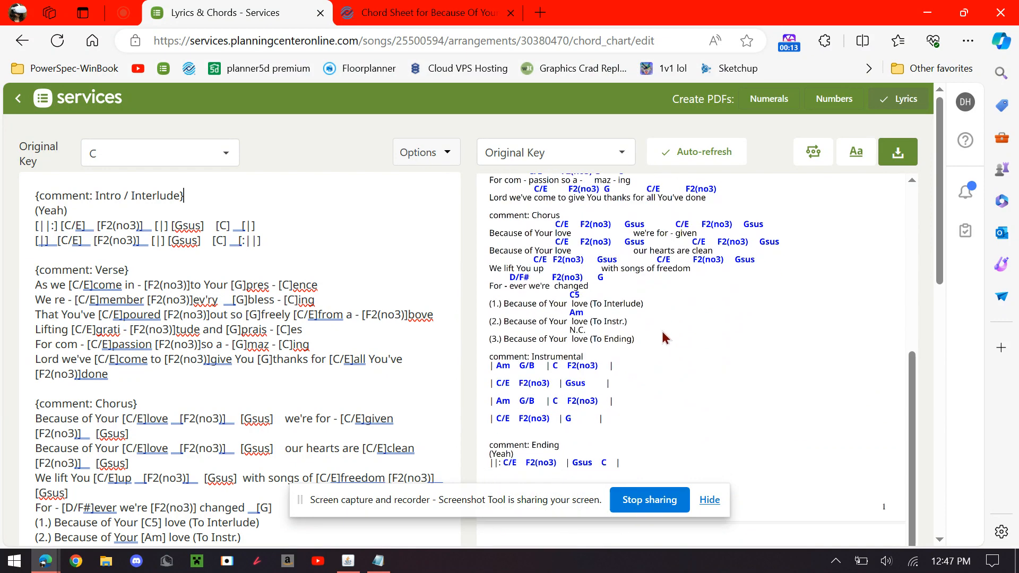
pyautogui.scroll(1, 663, 338)
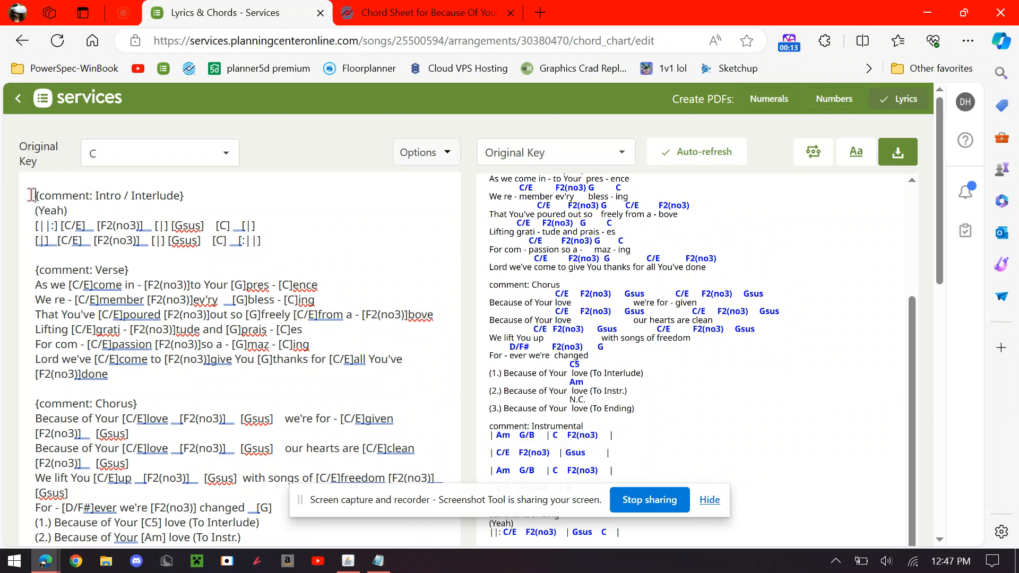
# Replace the Intro / Interlude and Verse comment lines in the chart text with the plain headings INTRO and VERSE
pyautogui.moveTo(32, 195); pyautogui.dragTo(201, 195)
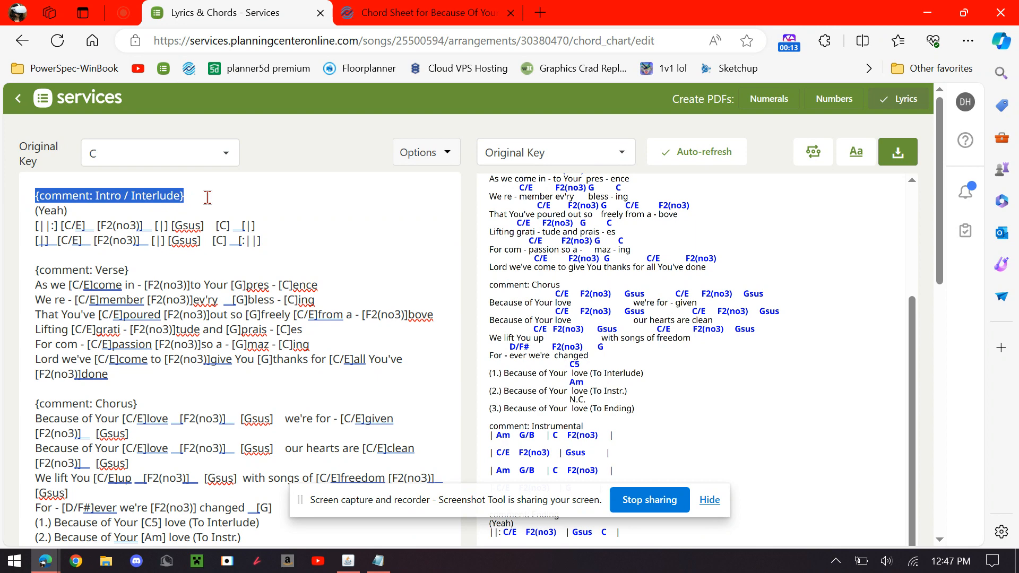
pyautogui.press('capslock')
pyautogui.write('INTRO')
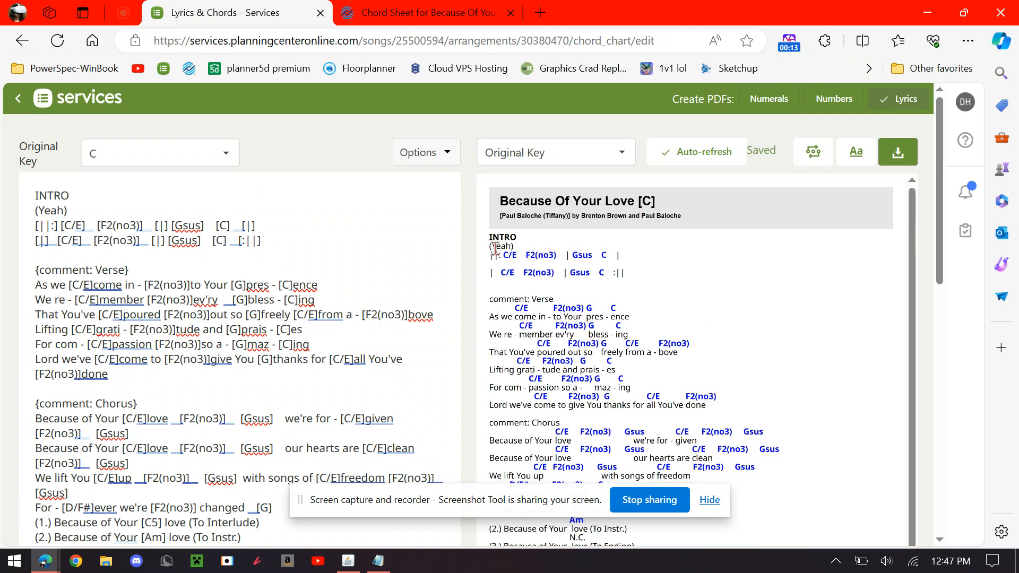
pyautogui.click(137, 270)
pyautogui.keyDown('shift'); pyautogui.click(32, 272); pyautogui.keyUp('shift')
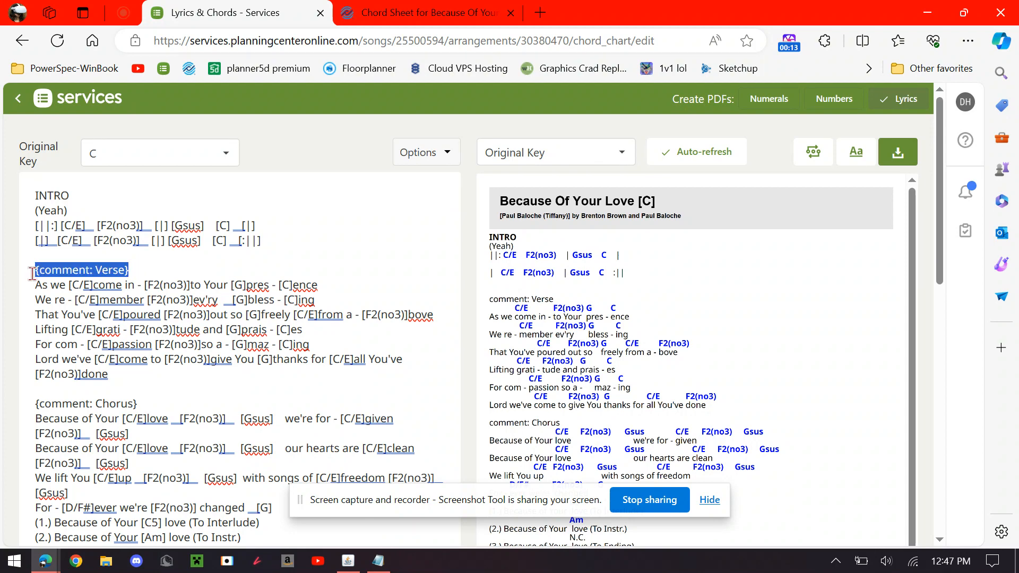
pyautogui.write('VERSE')
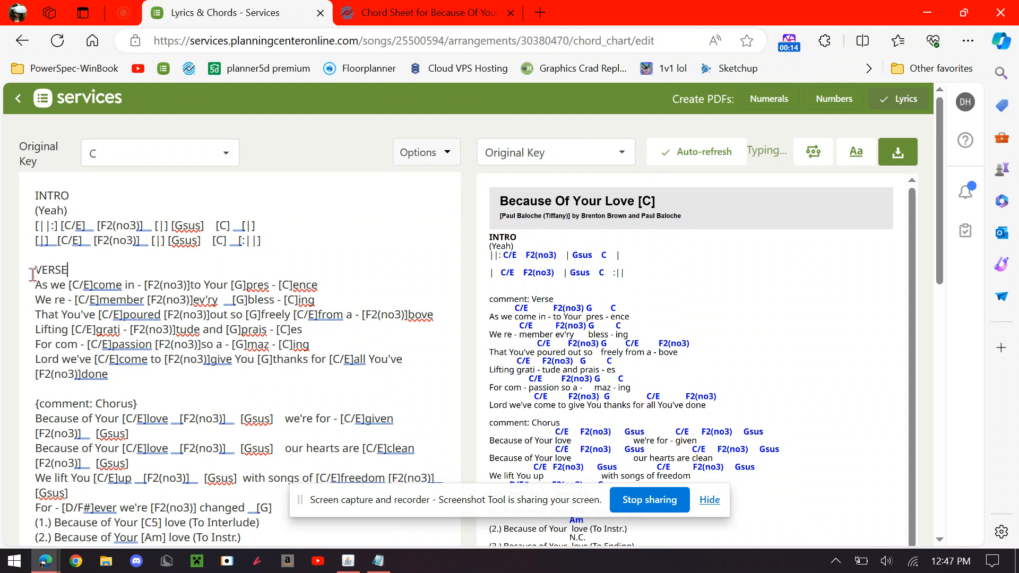
# Replace the Chorus comment line in the chart text with the plain heading CHORUS
pyautogui.click(191, 404)
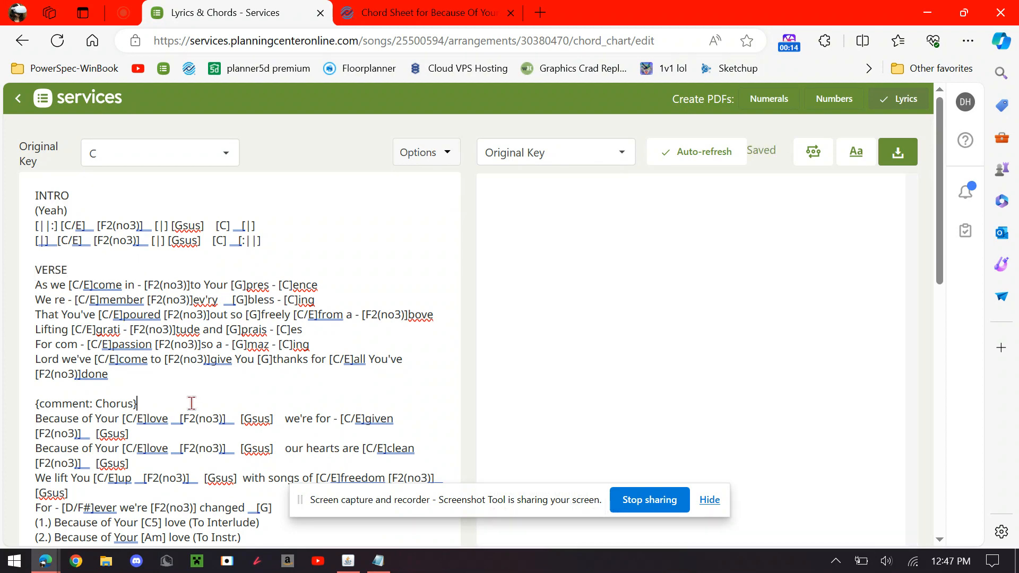
pyautogui.keyDown('shift'); pyautogui.click(33, 404); pyautogui.keyUp('shift')
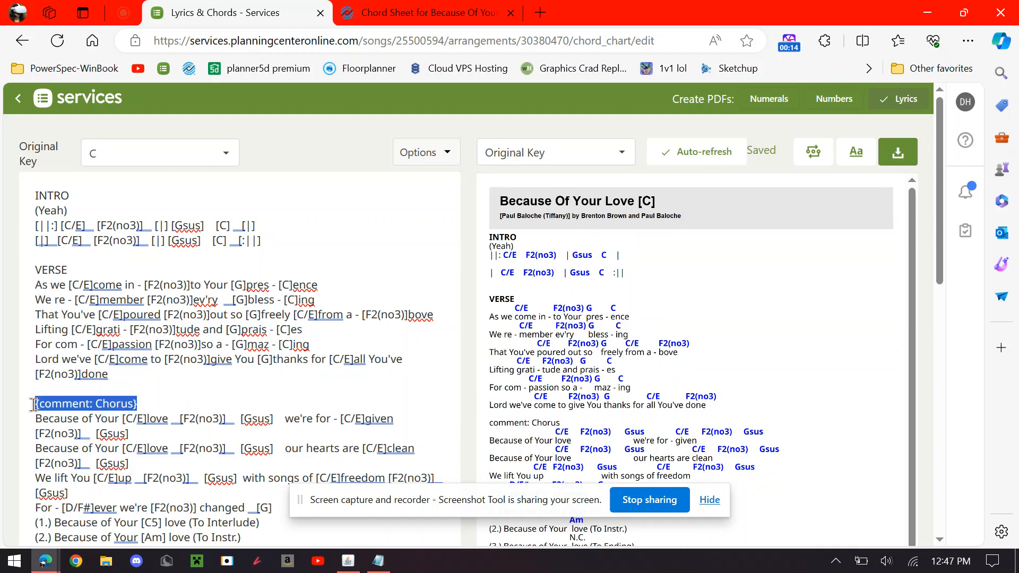
pyautogui.write('CHORUS')
pyautogui.scroll(-4, 159, 382)
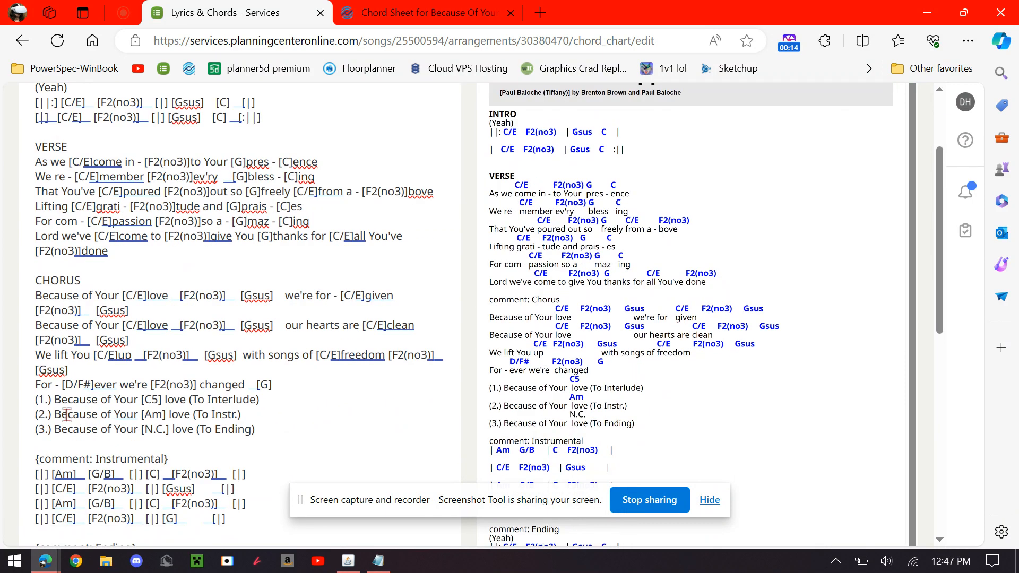
# Replace the Instrumental and Ending comment lines in the chart text with the plain headings INSTRUMENTAL and ENDING
pyautogui.click(190, 373)
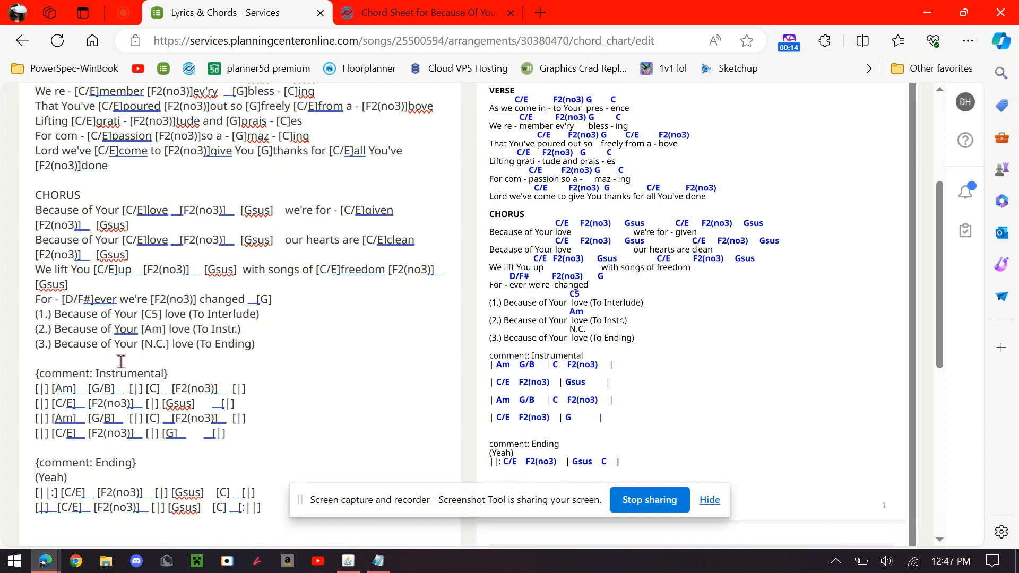
pyautogui.keyDown('shift'); pyautogui.click(29, 374); pyautogui.keyUp('shift')
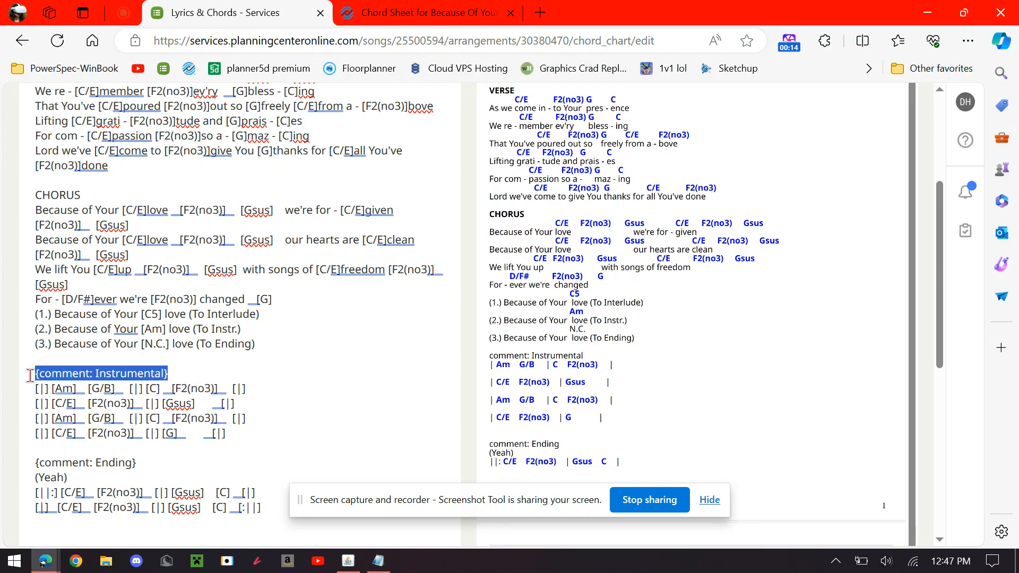
pyautogui.write('INSTRUMENTAL')
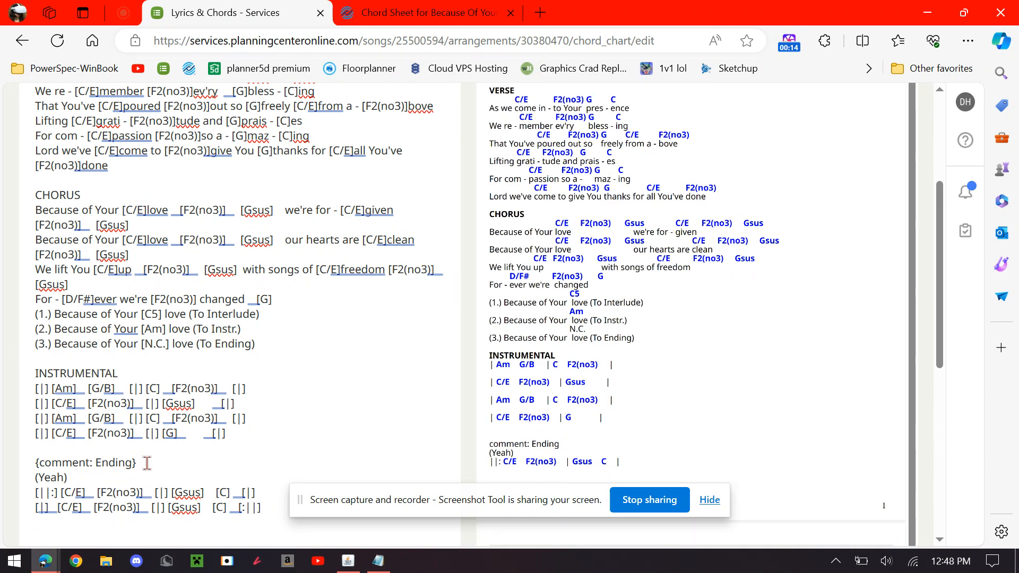
pyautogui.tripleClick(21, 462)
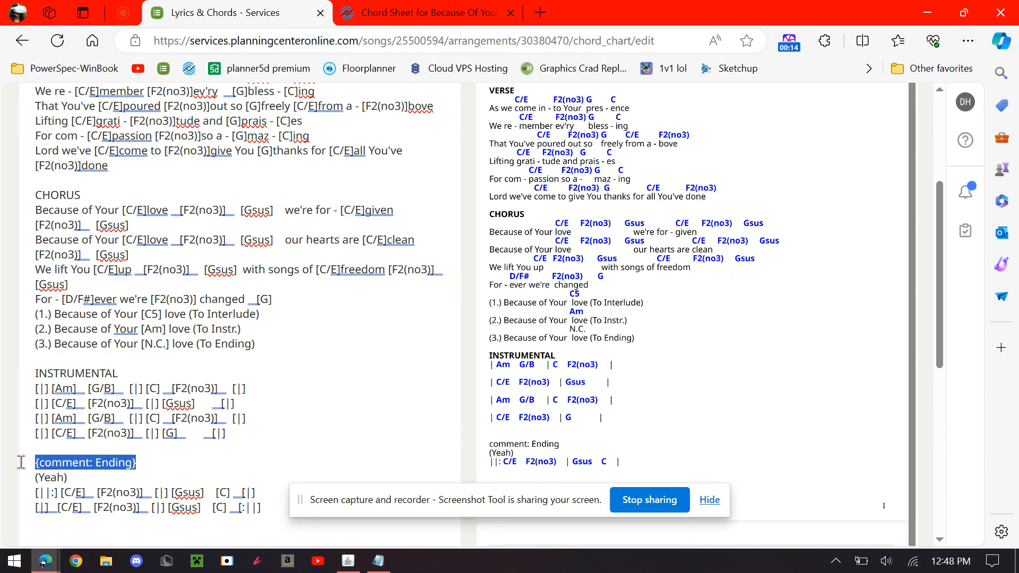
pyautogui.write('ENDING')
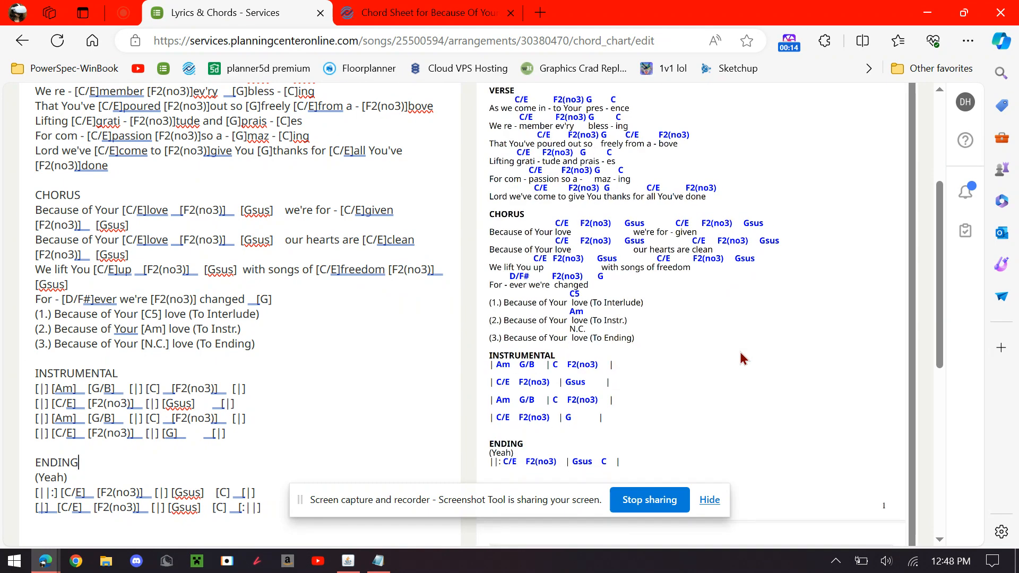
# Test how chords shift with the lyrics by inserting the throwaway text ASDLKJNDSGA before "come" in the first verse line, and remove it
pyautogui.scroll(4, 741, 358)
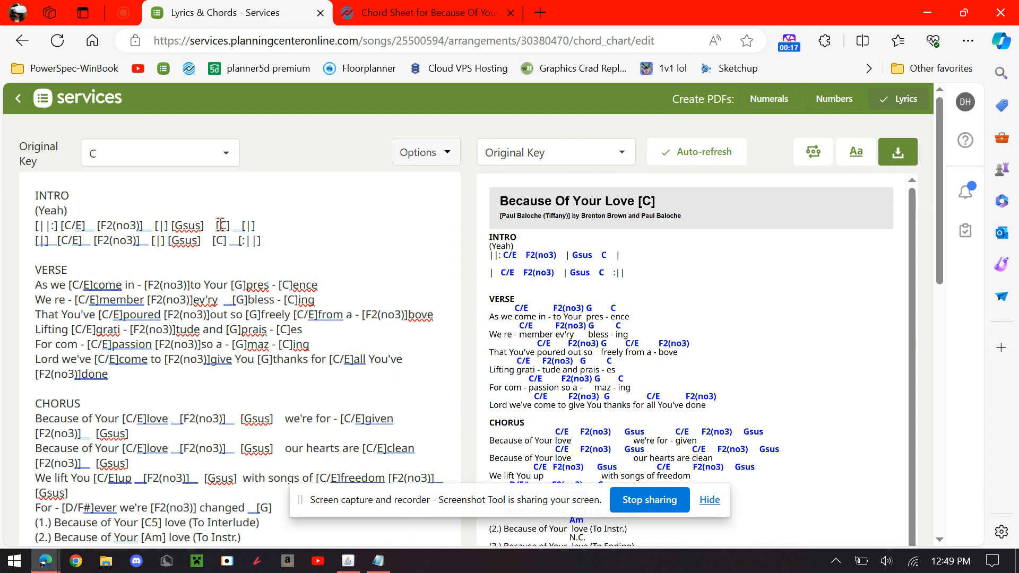
pyautogui.write('ASDLKJNDSGA')
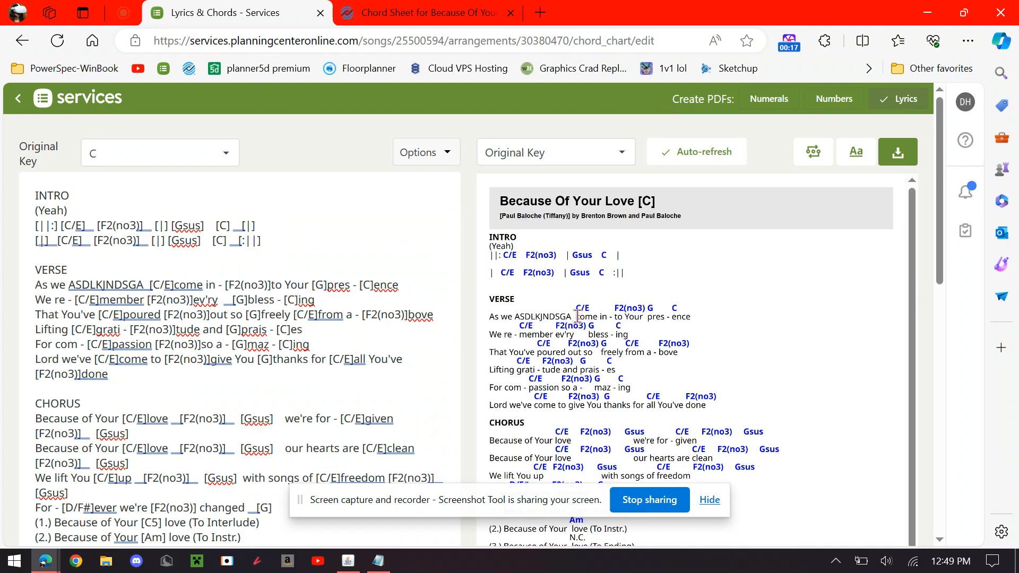
pyautogui.press('BackSpace')
pyautogui.press('BackSpace')
pyautogui.press('BackSpace')
pyautogui.press('BackSpace')
pyautogui.press('BackSpace')
pyautogui.press('BackSpace')
pyautogui.press('BackSpace')
pyautogui.press('BackSpace')
pyautogui.press('BackSpace')
pyautogui.press('BackSpace')
pyautogui.press('BackSpace')
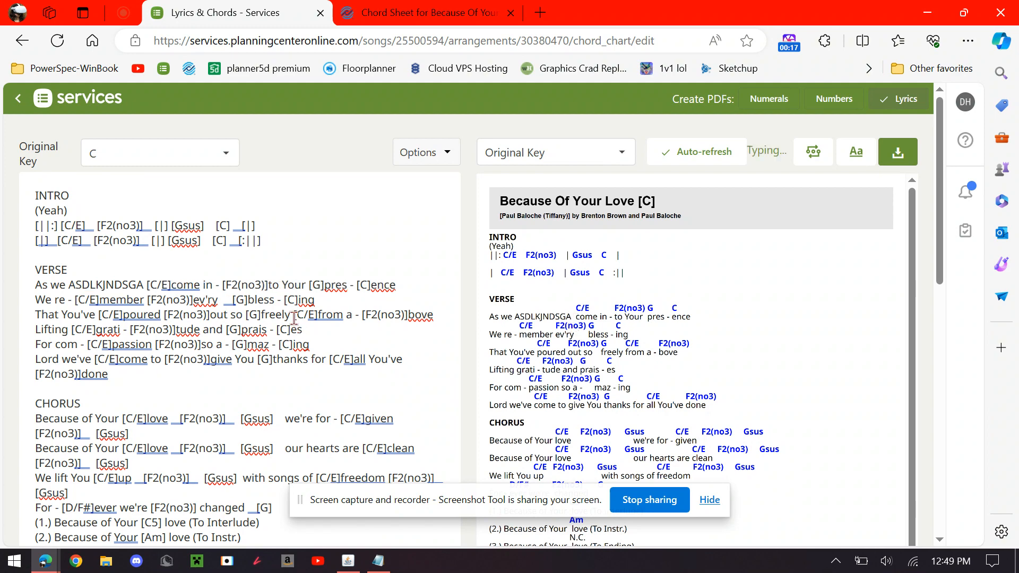
pyautogui.press('BackSpace')
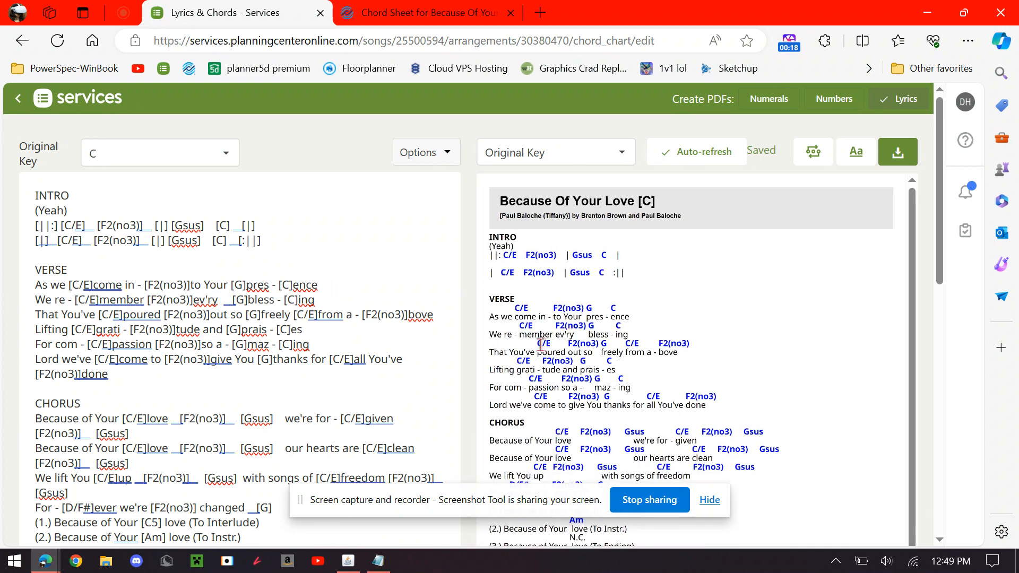
# Join the first two verse lines into one, separated by a comma and a few spaces after "ence"
pyautogui.scroll(-4, 579, 340)
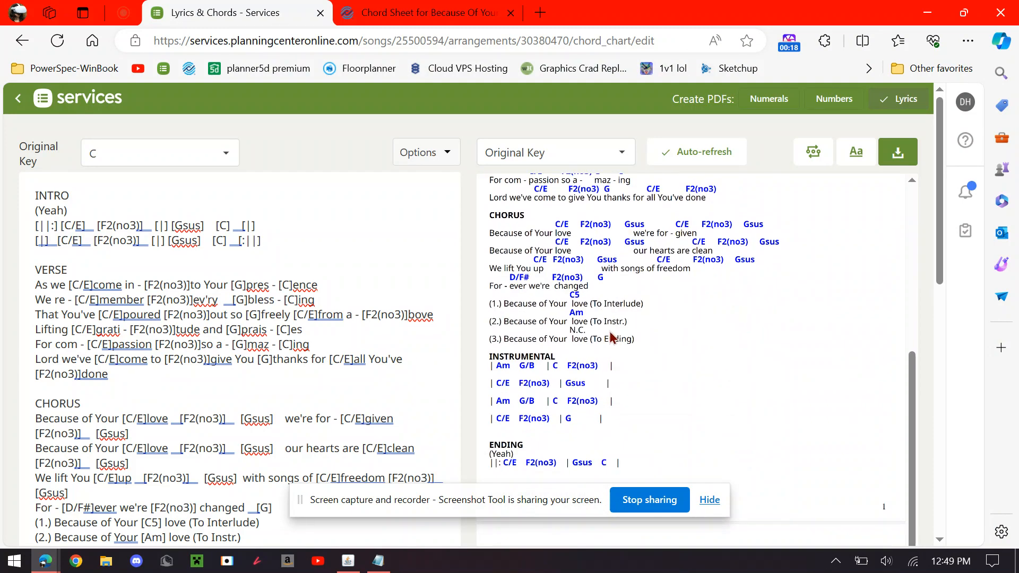
pyautogui.scroll(2, 642, 304)
pyautogui.scroll(3, 641, 304)
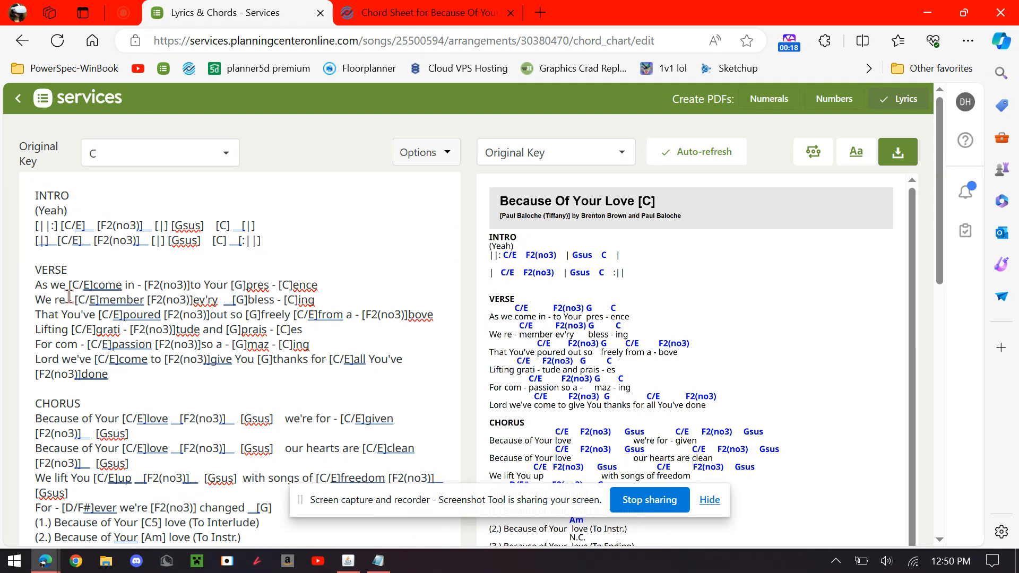
pyautogui.click(30, 298)
pyautogui.press('BackSpace')
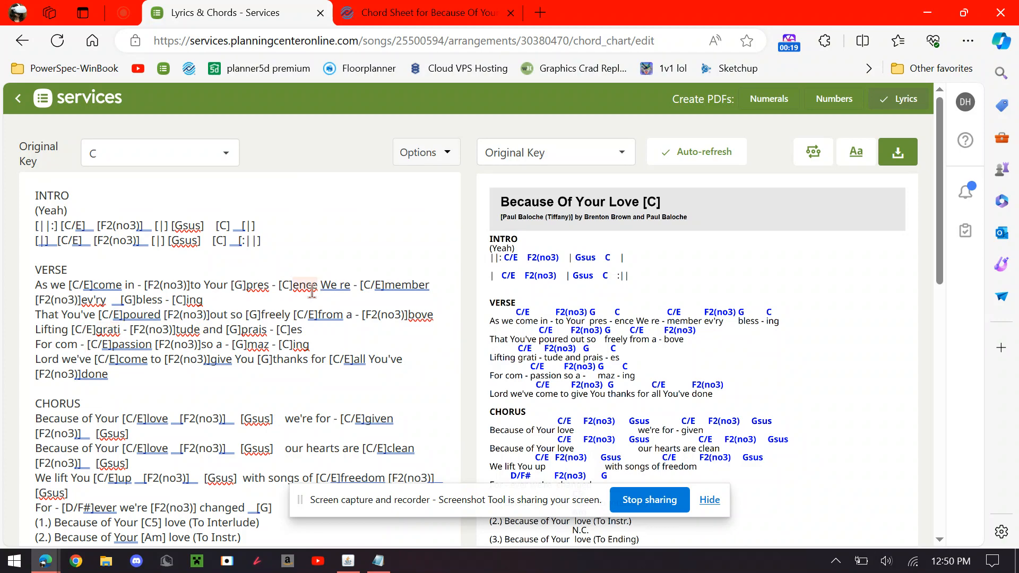
pyautogui.press('BackSpace')
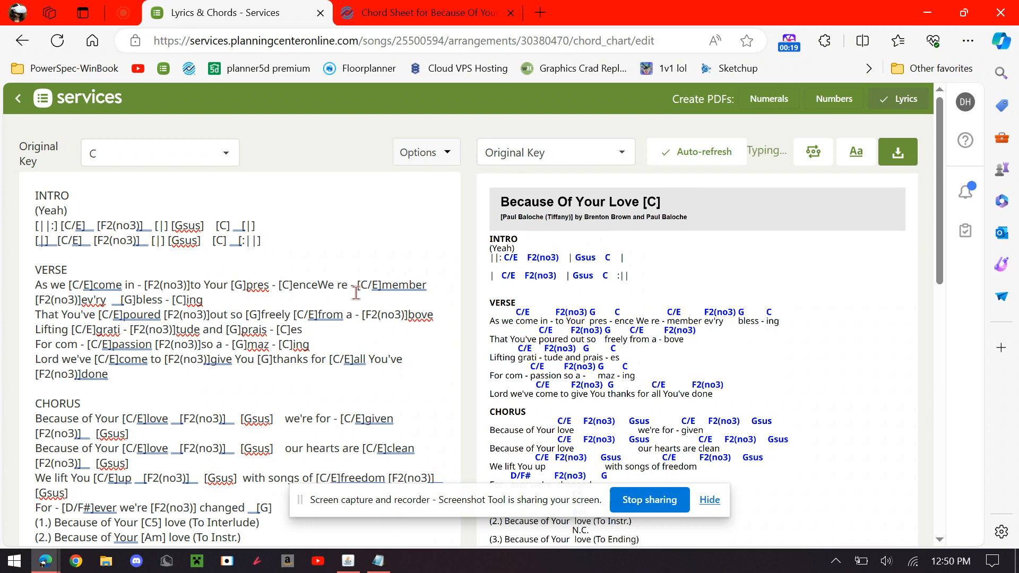
pyautogui.write(',')
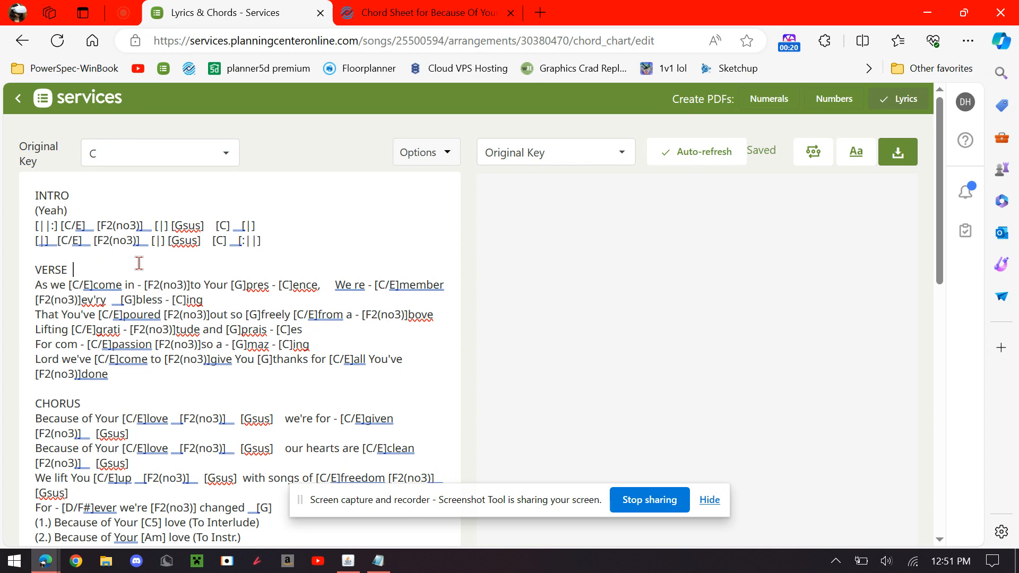
# Add the note (BAND IN BIG) to the VERSE heading
pyautogui.write('(')
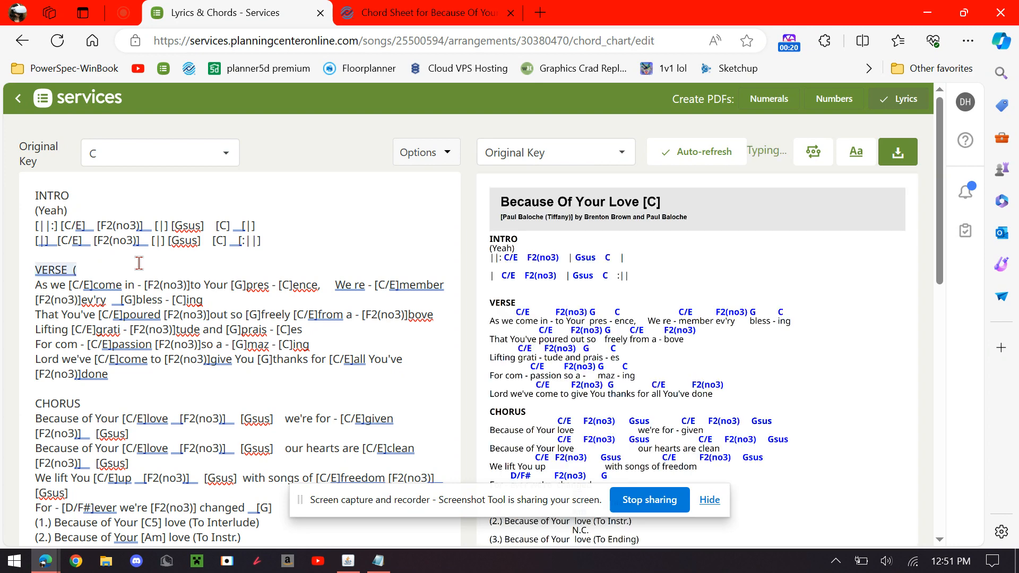
pyautogui.write('BAND IN BIG')
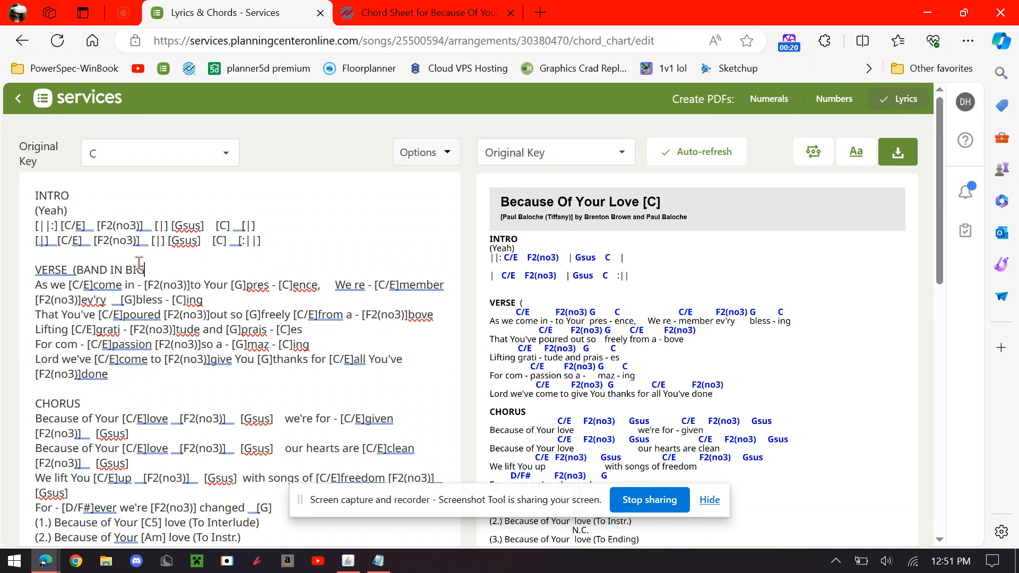
pyautogui.write(')')
# Copy the CHORUS section from its heading through the "For - ever we're changed" line, and paste it above INTRO followed by a blank line
pyautogui.scroll(-2, 616, 363)
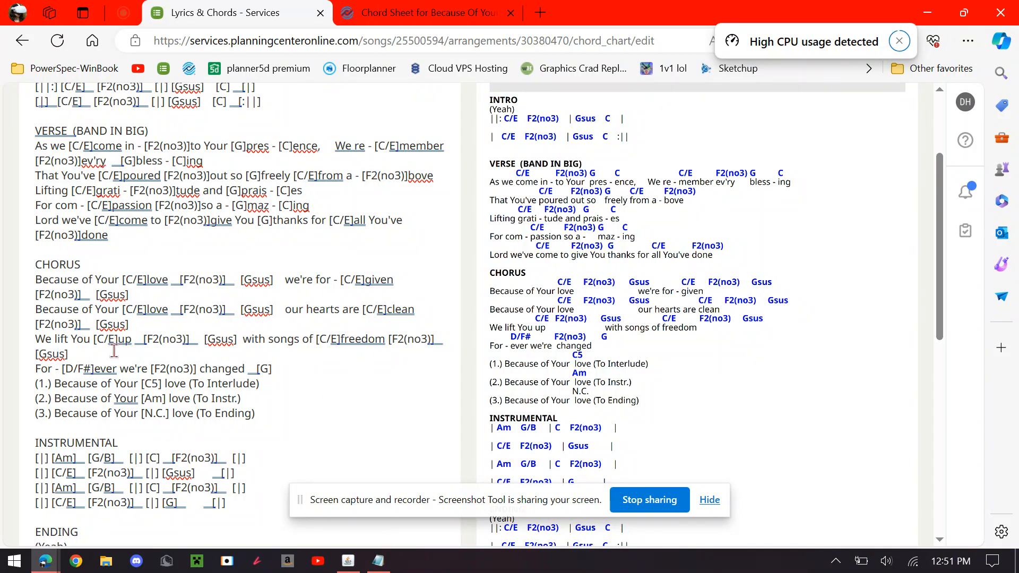
pyautogui.keyDown('shift'); pyautogui.click(304, 370); pyautogui.keyUp('shift')
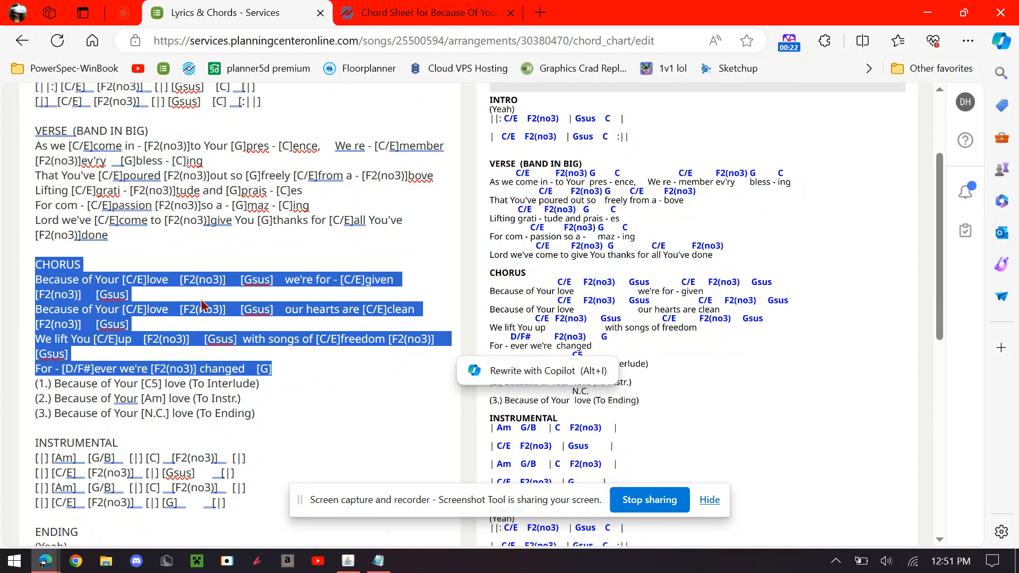
pyautogui.hotkey('ctrl', 'c')
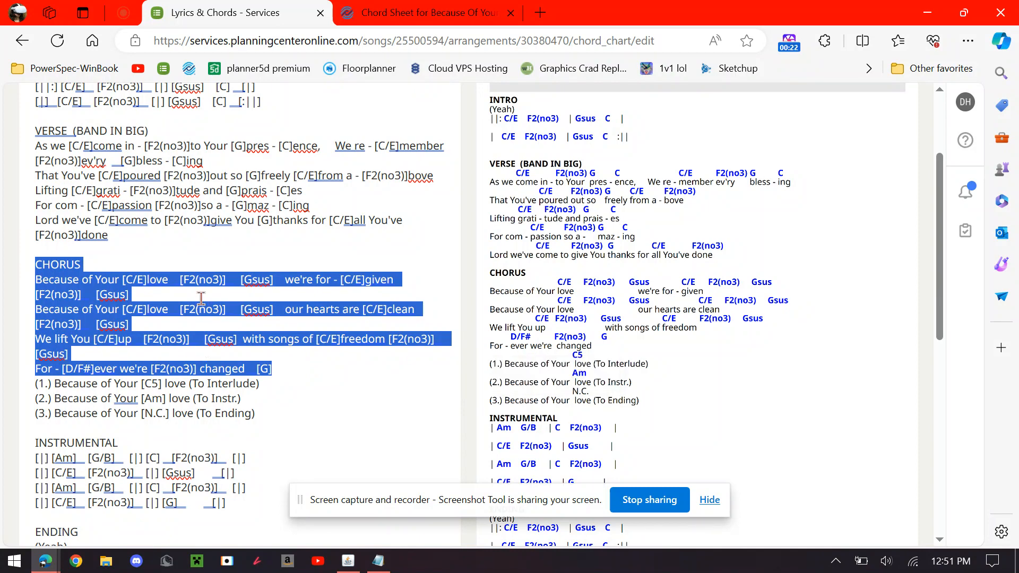
pyautogui.scroll(3, 201, 298)
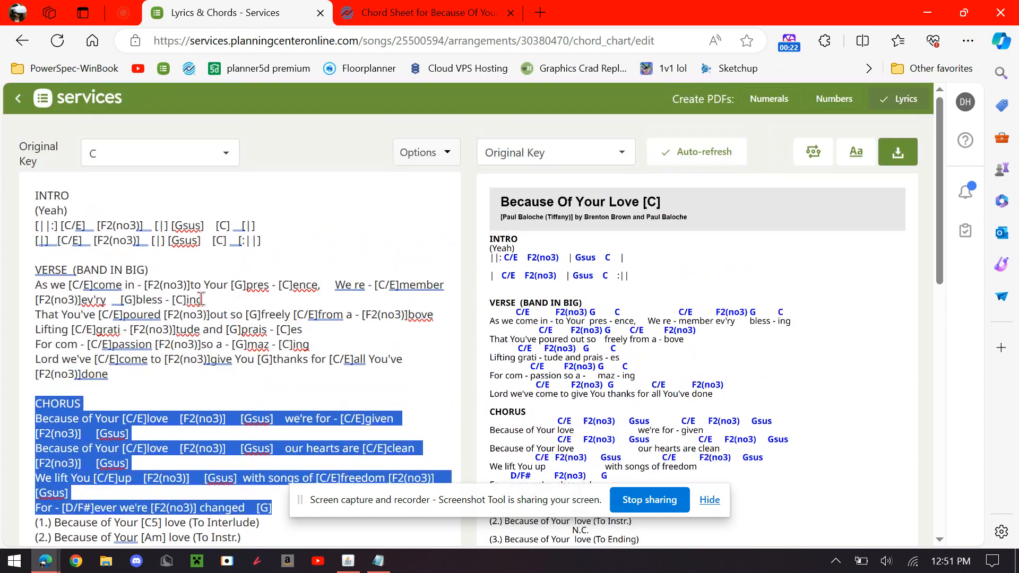
pyautogui.click(31, 192)
pyautogui.press('Return')
pyautogui.press('Return')
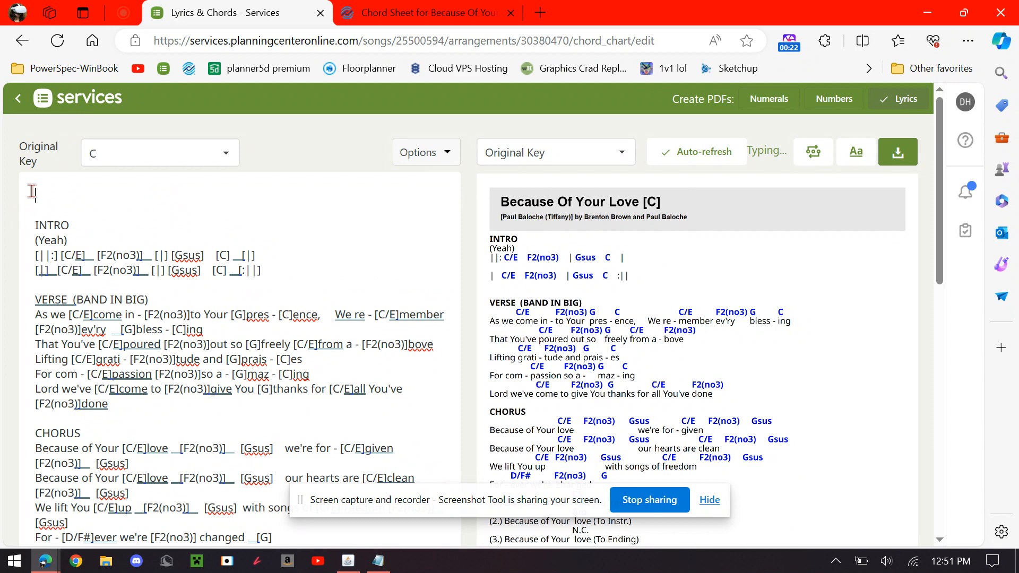
pyautogui.hotkey('ctrl', 'v')
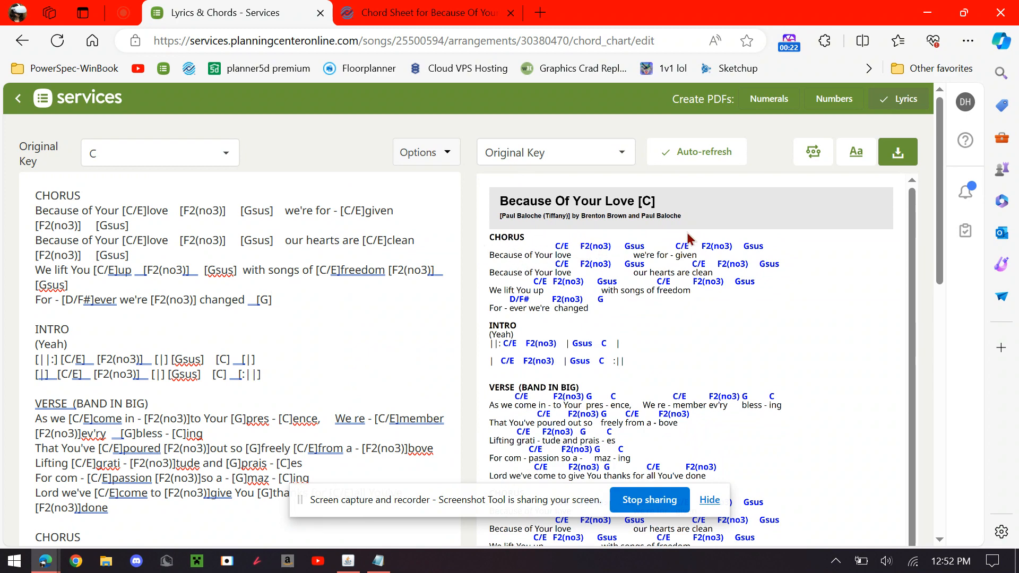
pyautogui.scroll(-4, 686, 332)
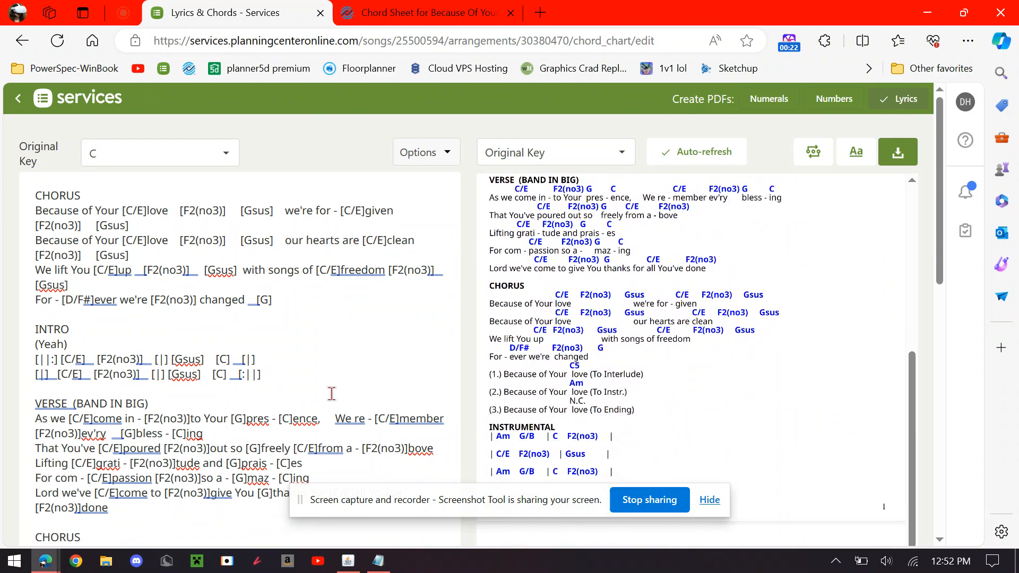
pyautogui.scroll(-8, 613, 289)
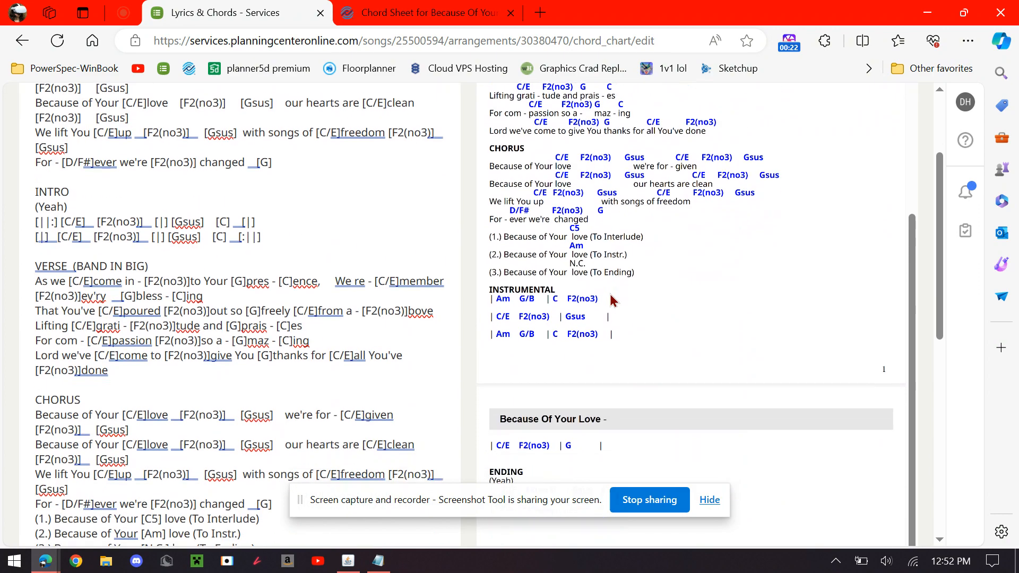
pyautogui.scroll(10, 611, 293)
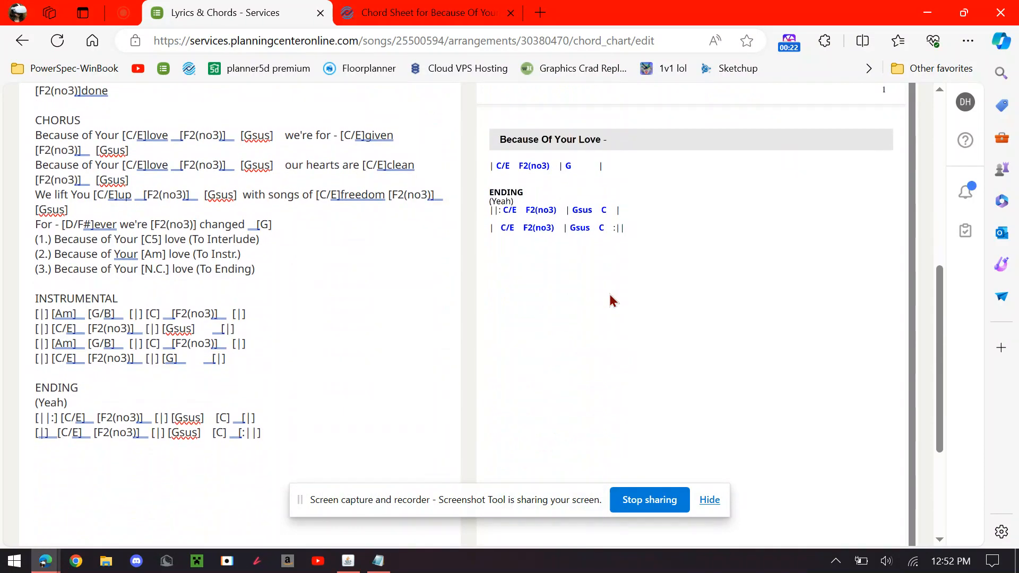
pyautogui.scroll(4, 617, 294)
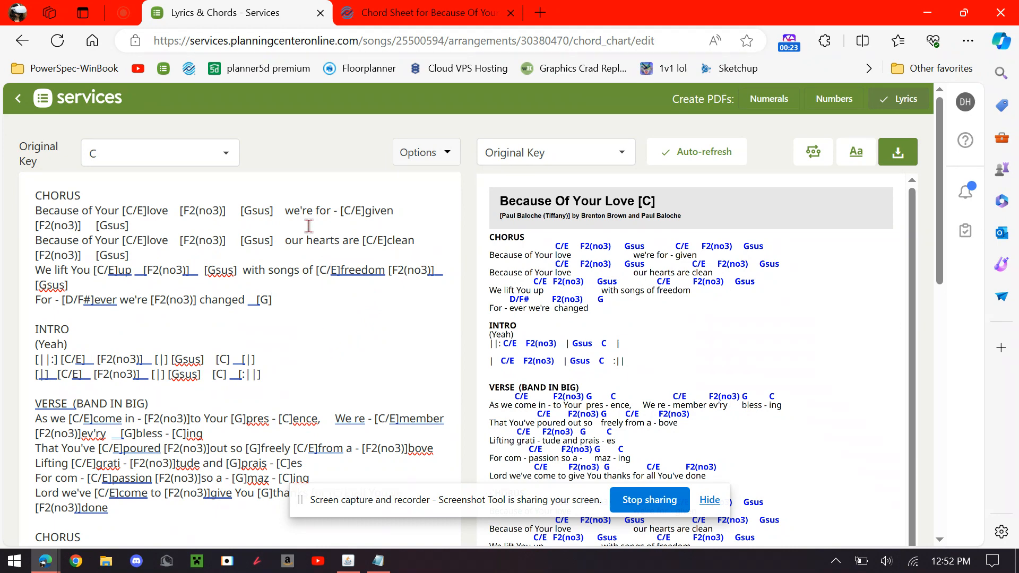
# Make the word "changed" in the opening chorus's last line bold by wrapping it in <b> and </b> codes
pyautogui.click(445, 151)
pyautogui.click(445, 156)
pyautogui.click(445, 157)
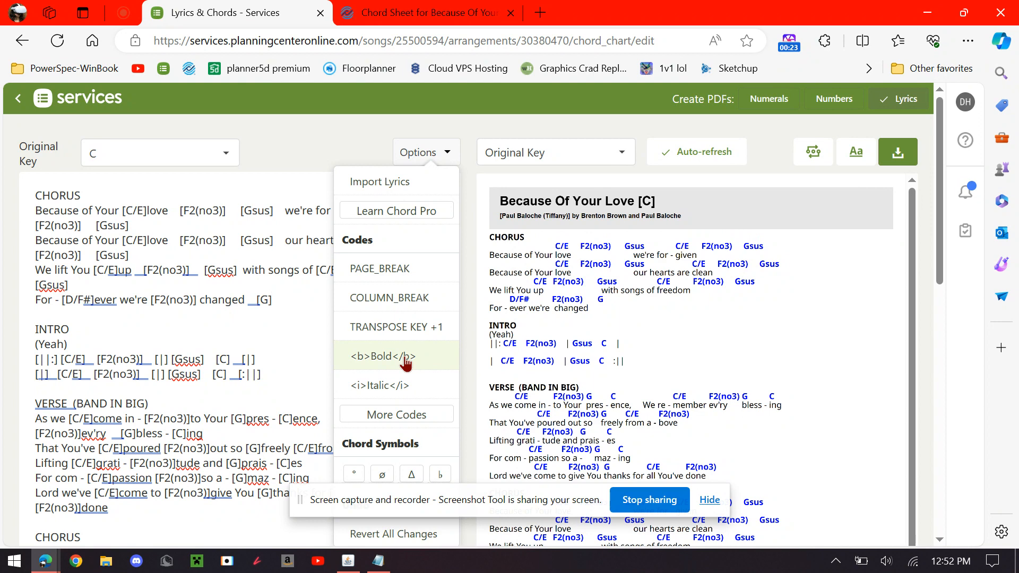
pyautogui.click(253, 330)
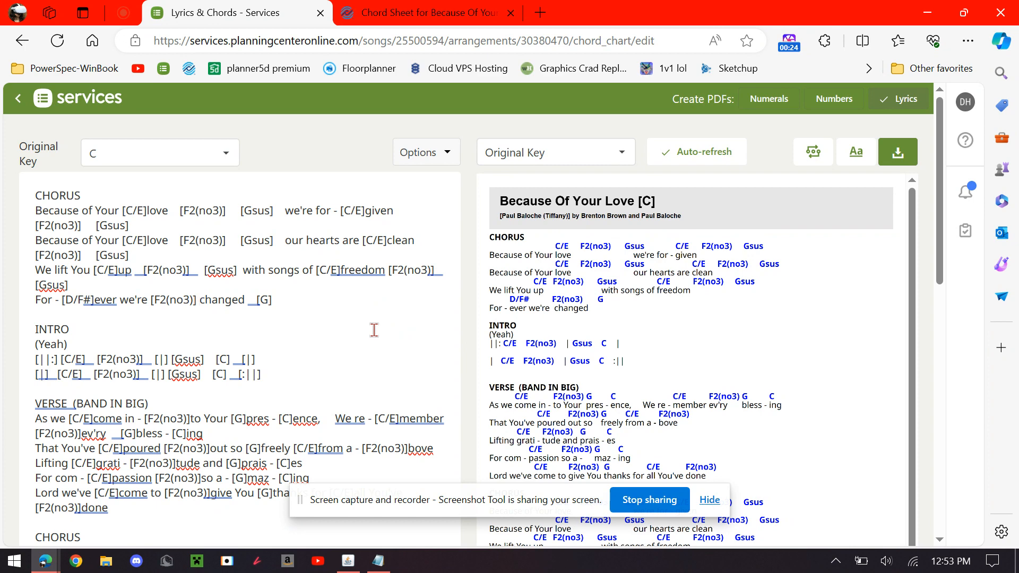
pyautogui.write('<')
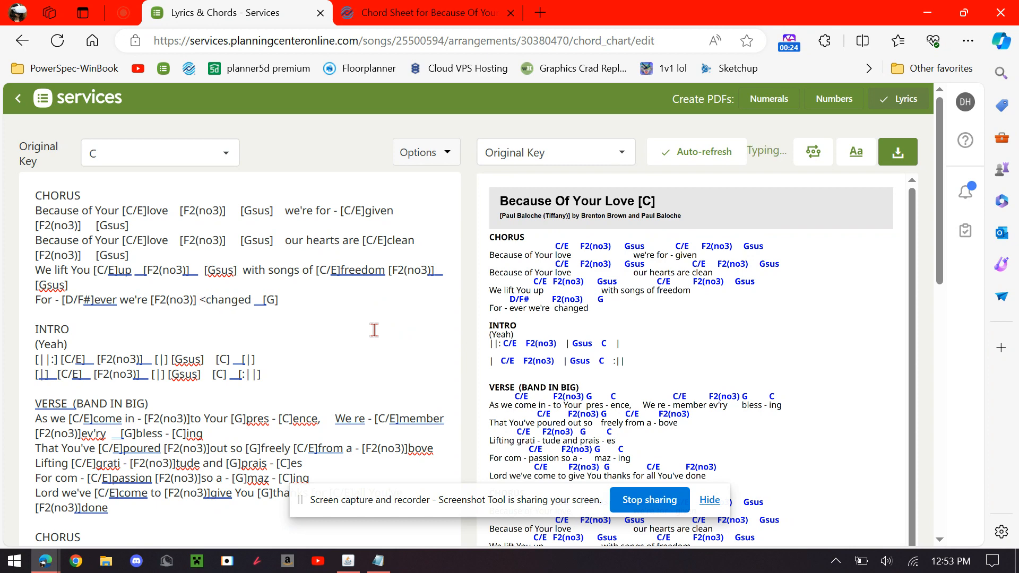
pyautogui.write('b')
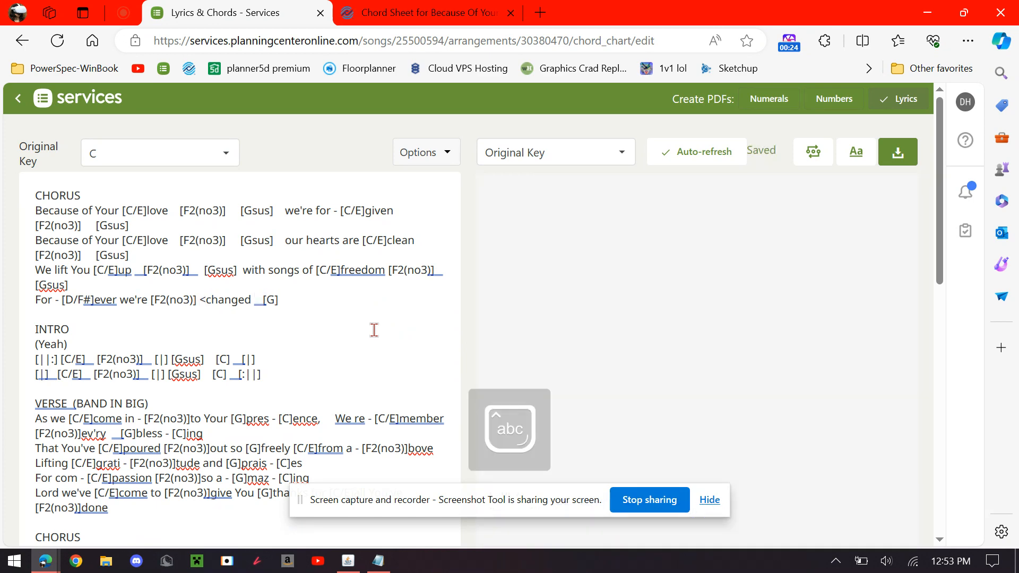
pyautogui.write('>')
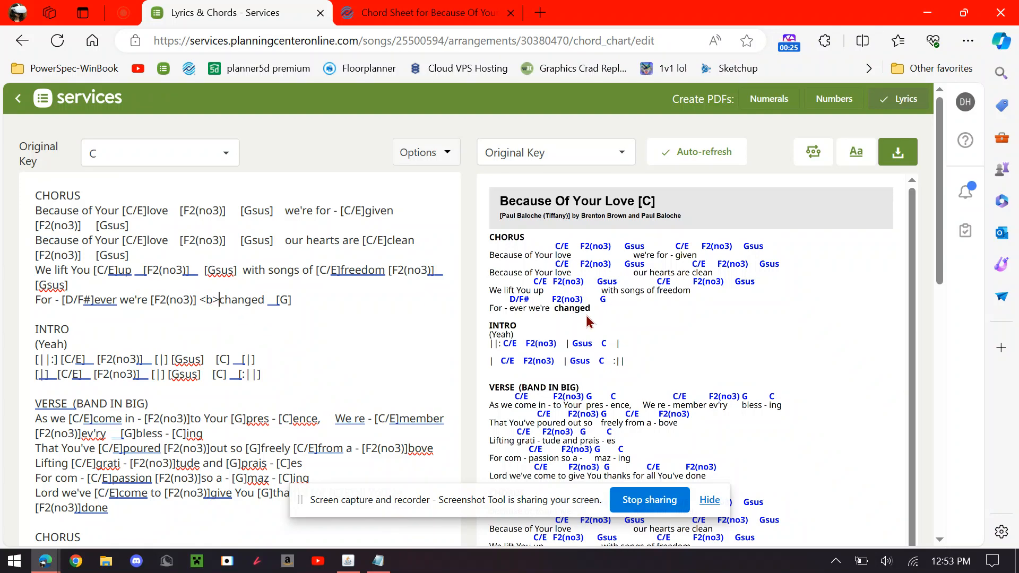
pyautogui.click(266, 301)
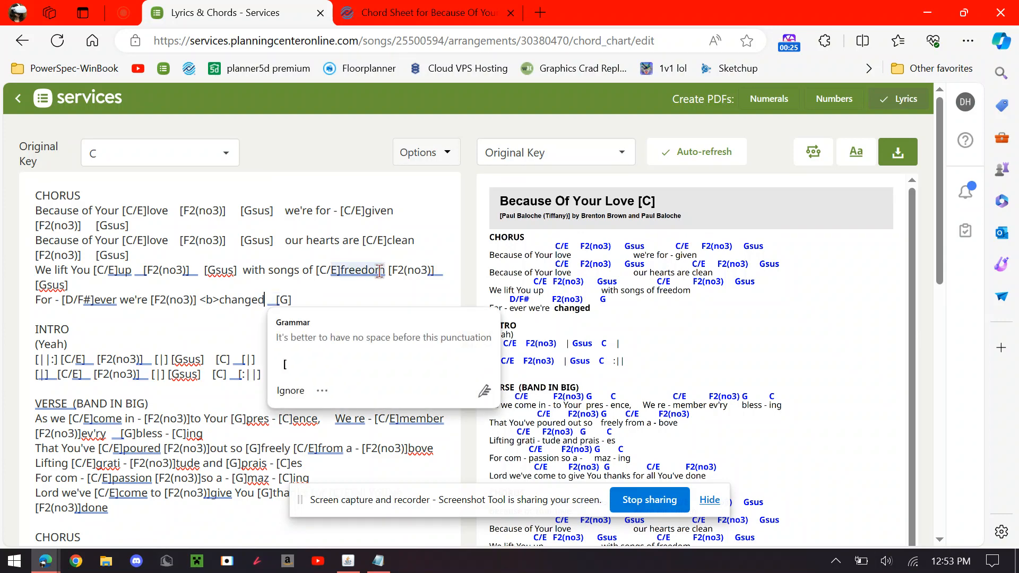
pyautogui.write('<')
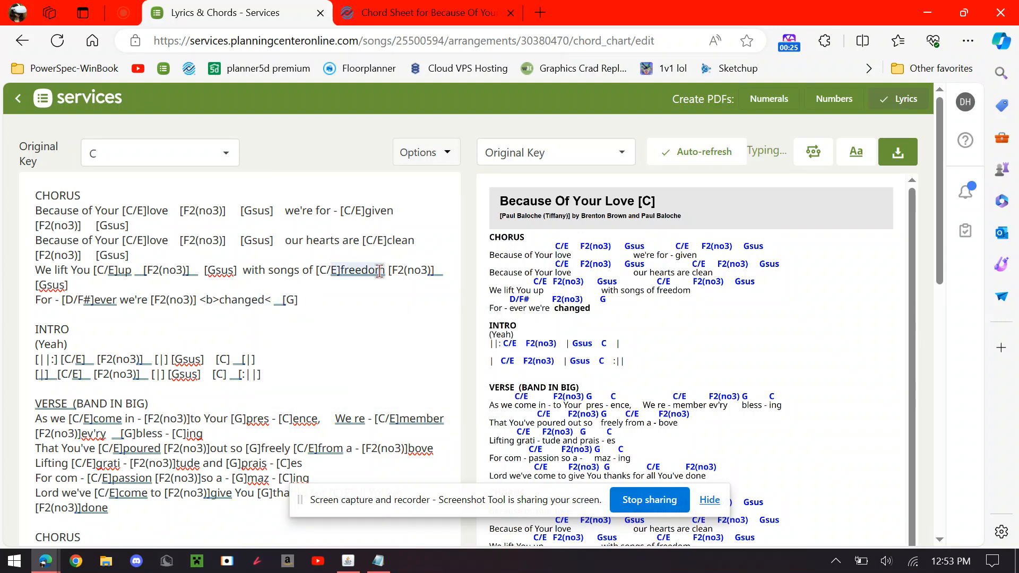
pyautogui.write('/')
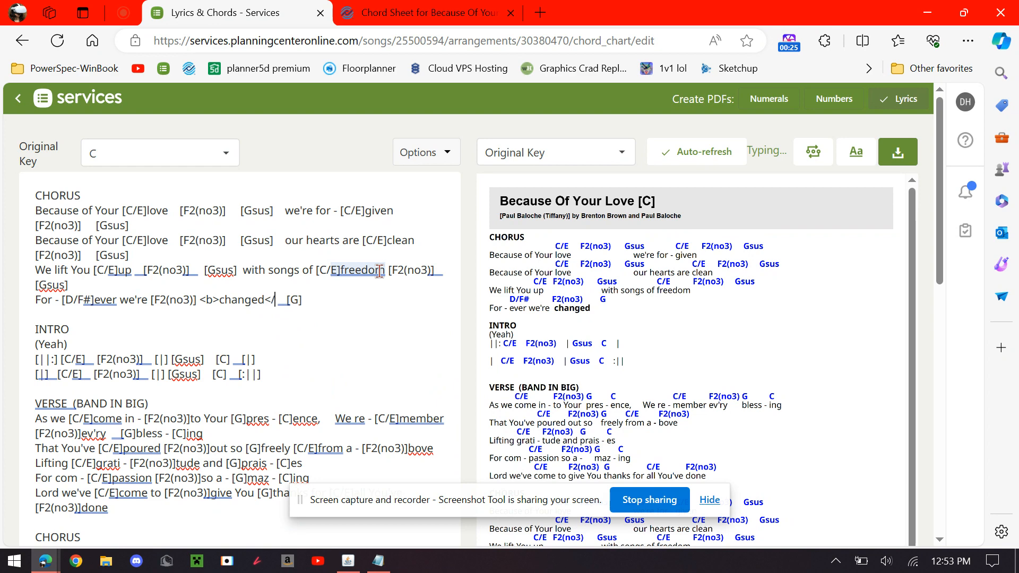
pyautogui.write('b>')
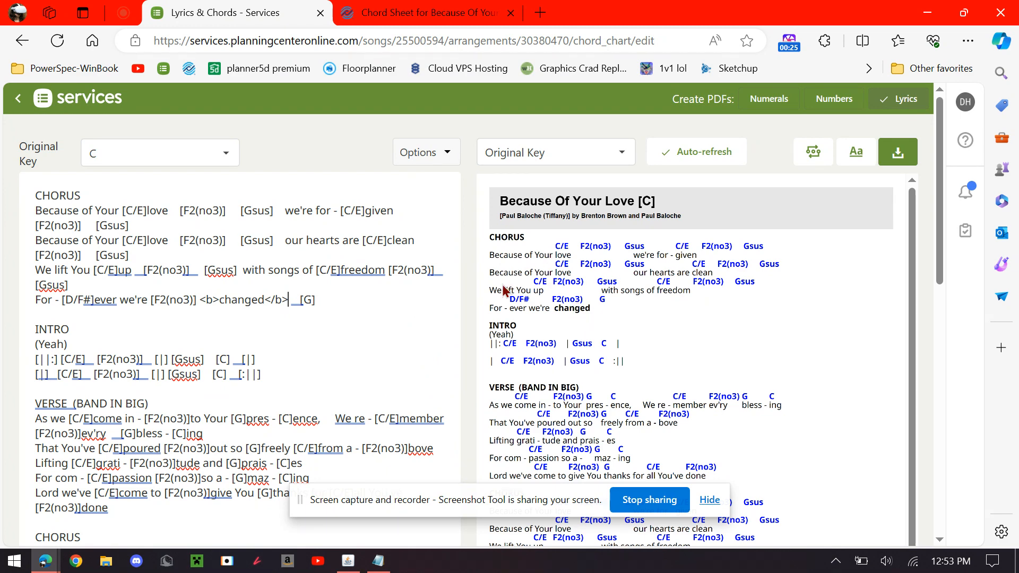
pyautogui.scroll(-4, 350, 358)
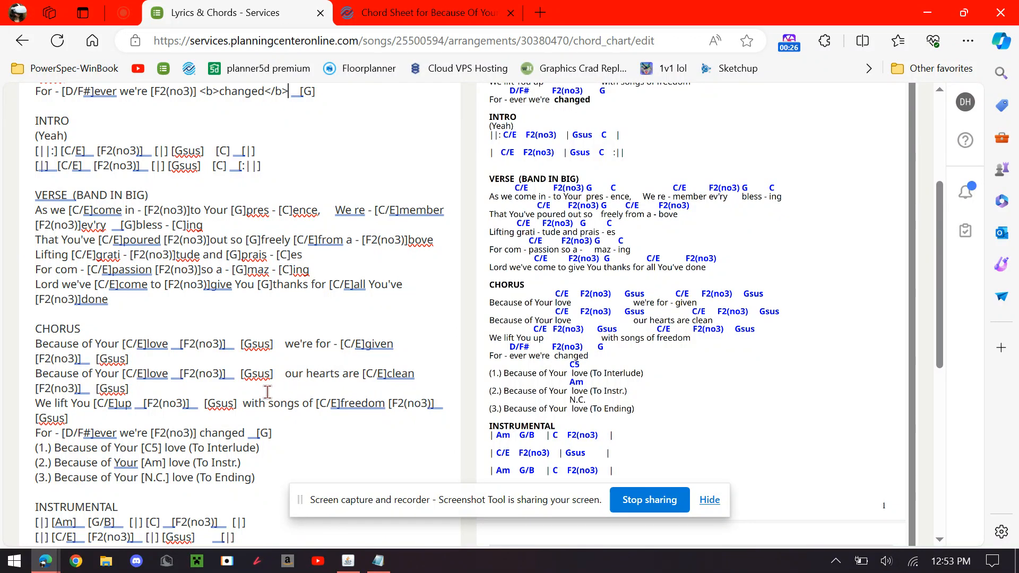
pyautogui.scroll(5, 269, 392)
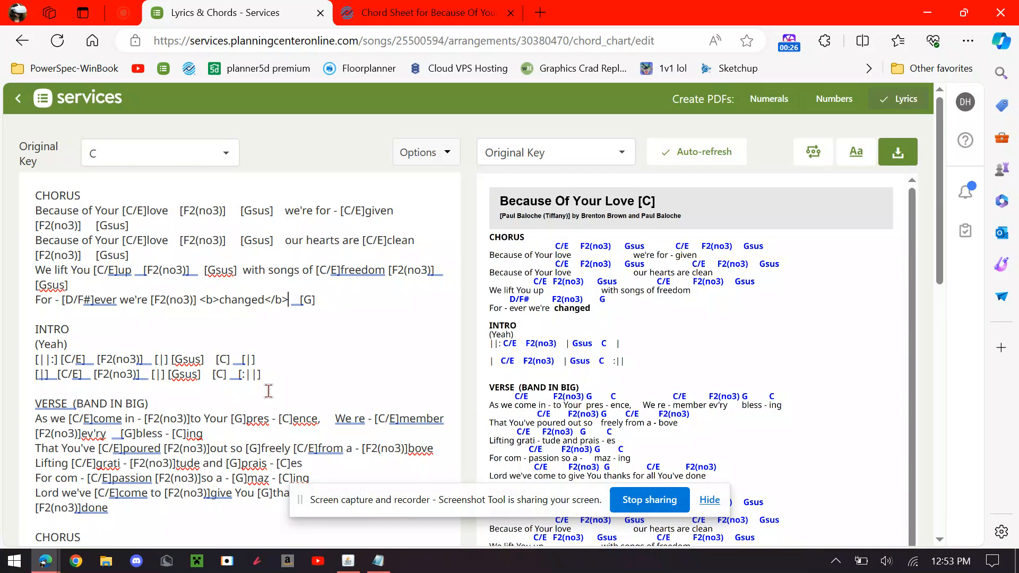